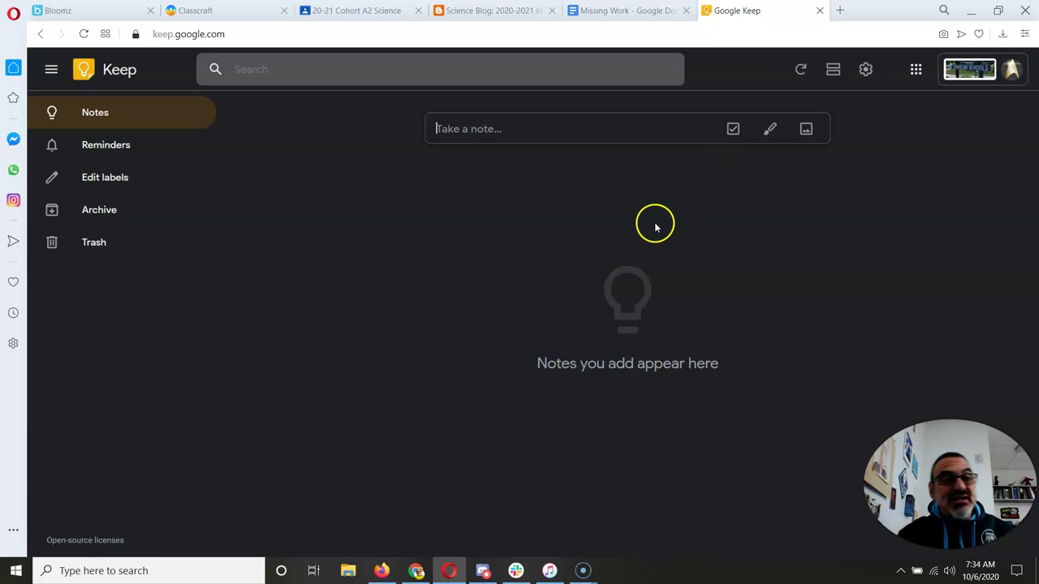
# - Start a new note in Google Keep titled "To Do"
pyautogui.click(492, 126)
pyautogui.click(463, 138)
pyautogui.write('To Do')
pyautogui.click(459, 151)
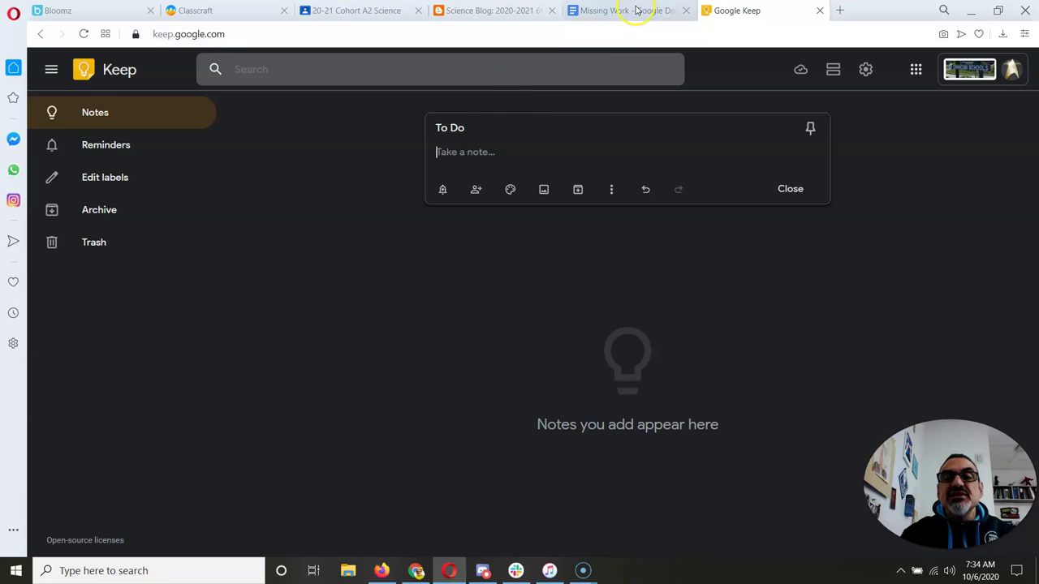
# - Using the Missing Work document as reference, list "Intro Flipgrid", "Get parents on Bloomz" and "Research Star Trek v Star Wars" on separate lines of the note
pyautogui.click(637, 10)
pyautogui.click(728, 9)
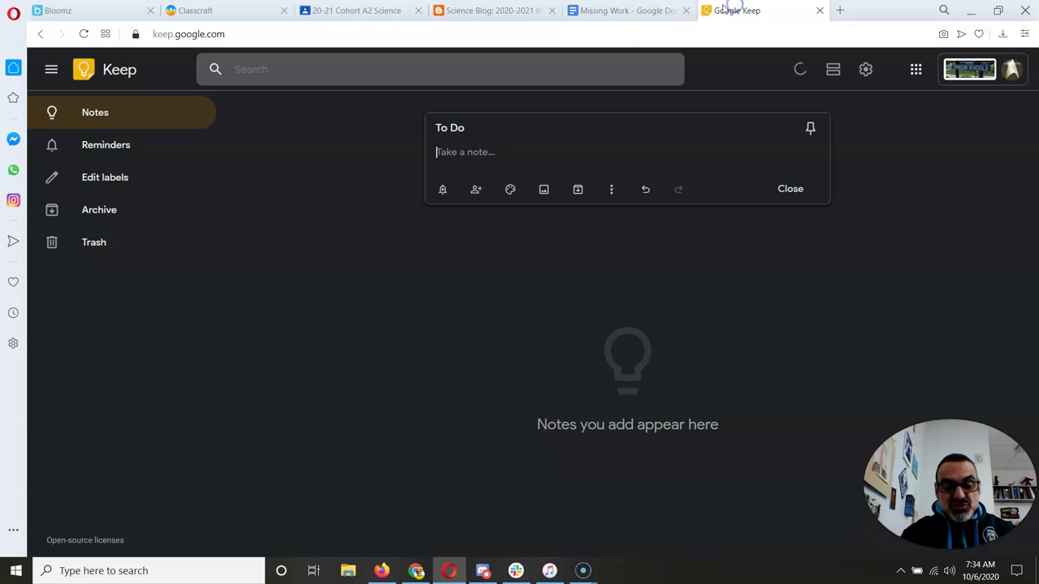
pyautogui.write('Intro Flipgrid')
pyautogui.press('Return')
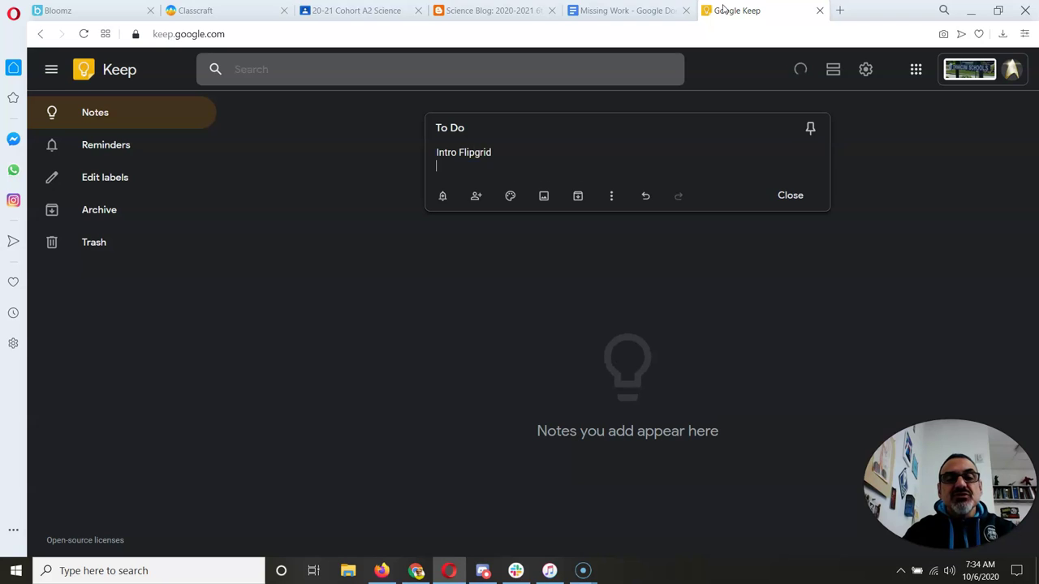
pyautogui.write('Get ')
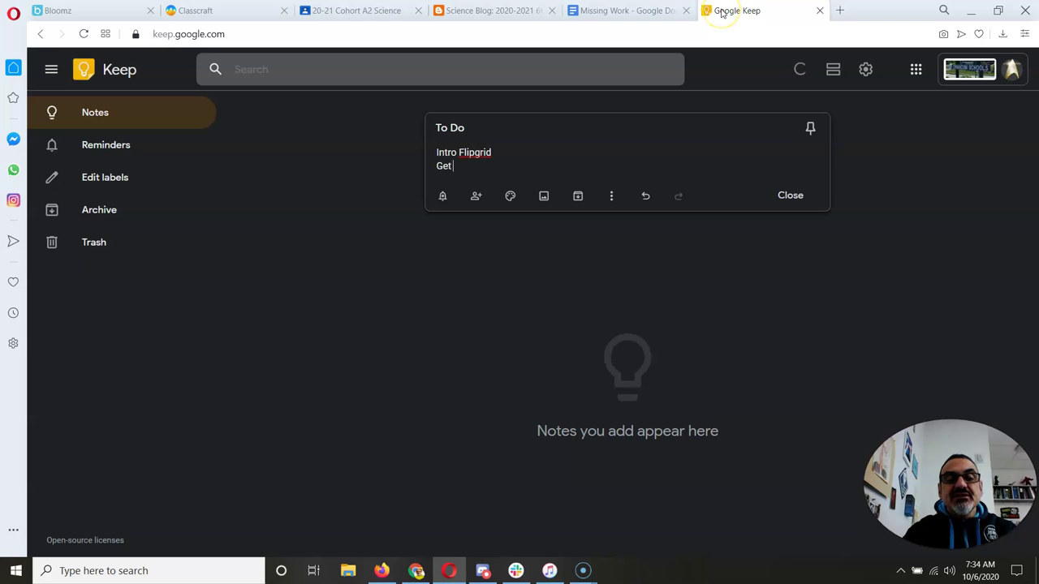
pyautogui.write('parents on Bloomz')
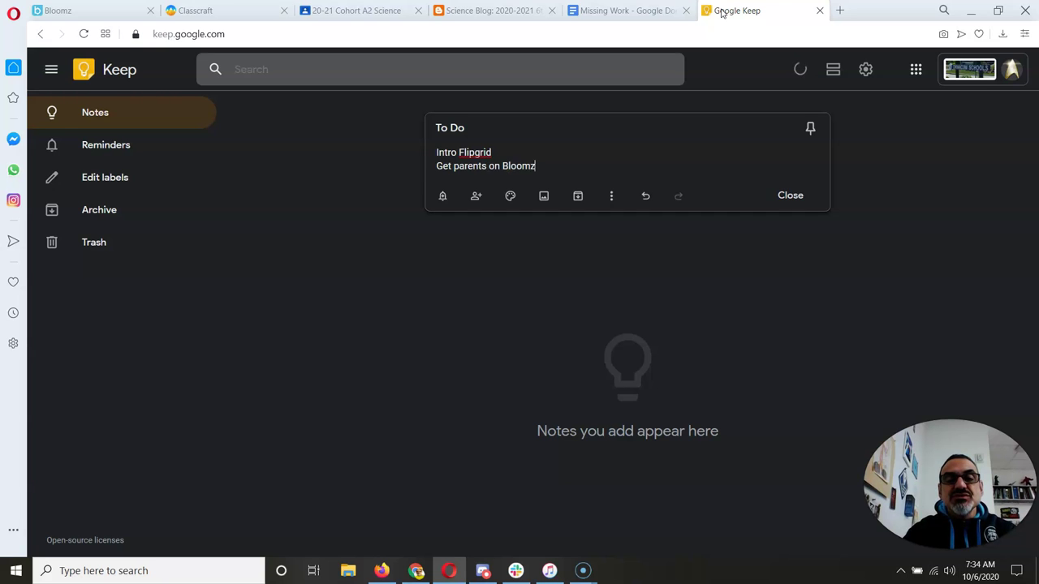
pyautogui.press('Return')
pyautogui.click(607, 8)
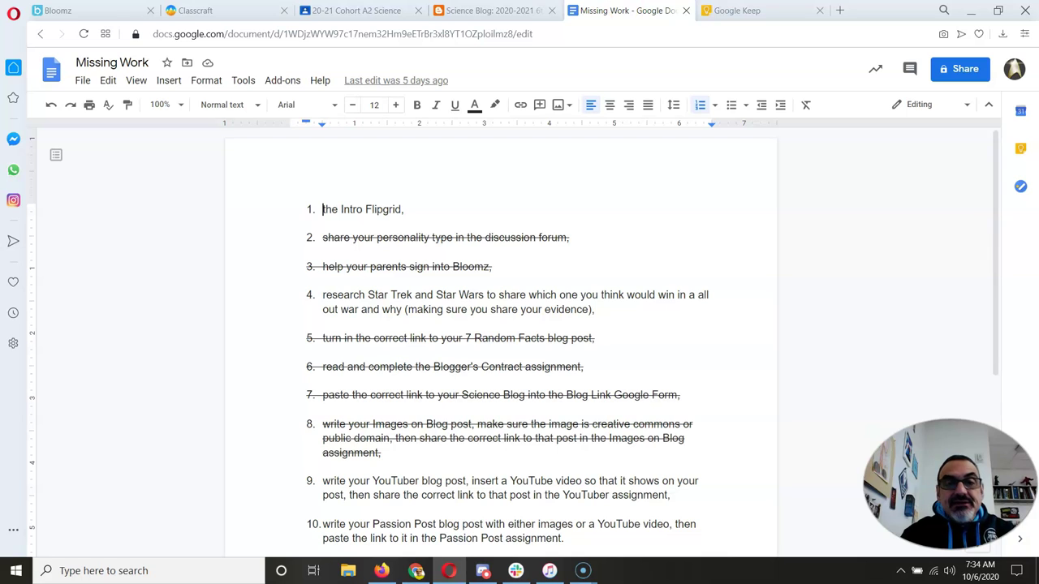
pyautogui.click(718, 10)
pyautogui.write('Re')
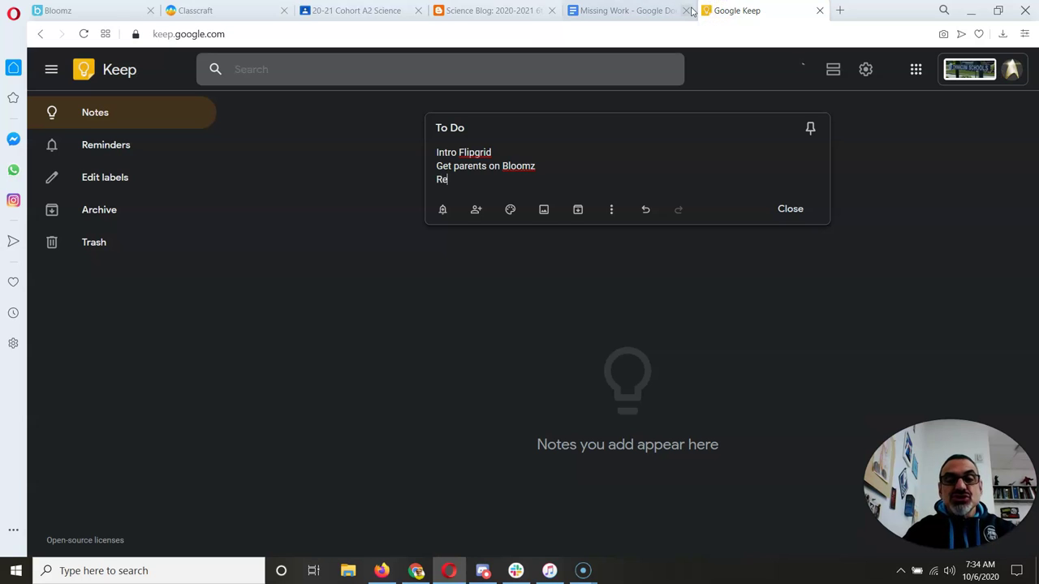
pyautogui.write('search Star Trek v Star Wars')
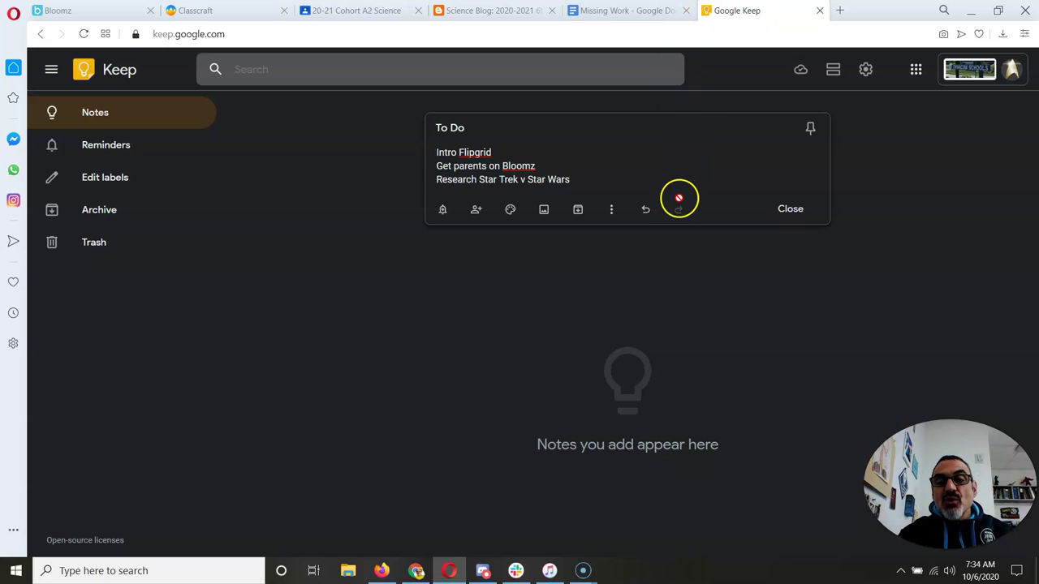
# - Turn the To Do note's lines into checkboxes, colour the note purple and close it
pyautogui.click(611, 213)
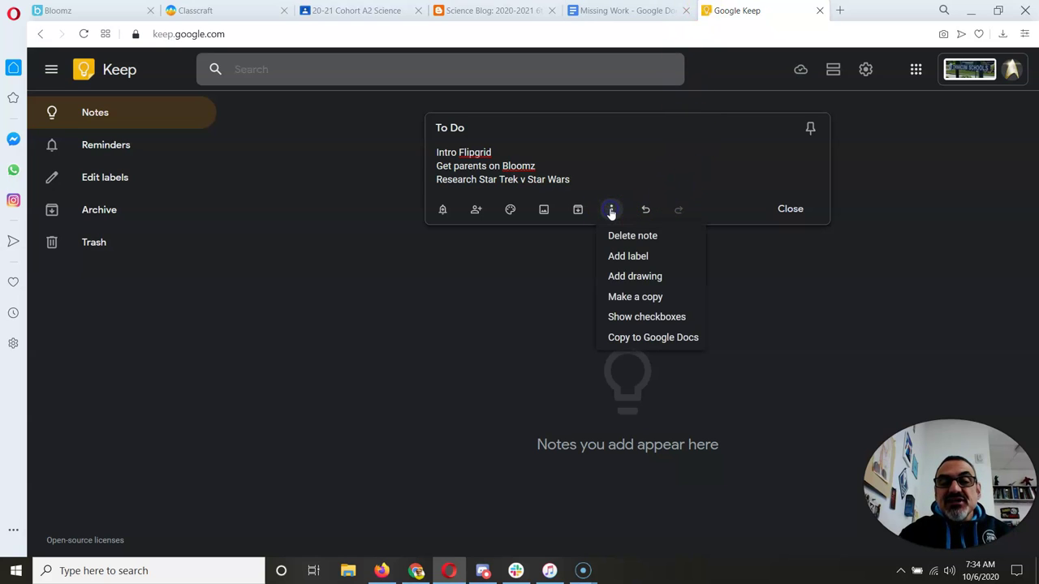
pyautogui.click(628, 317)
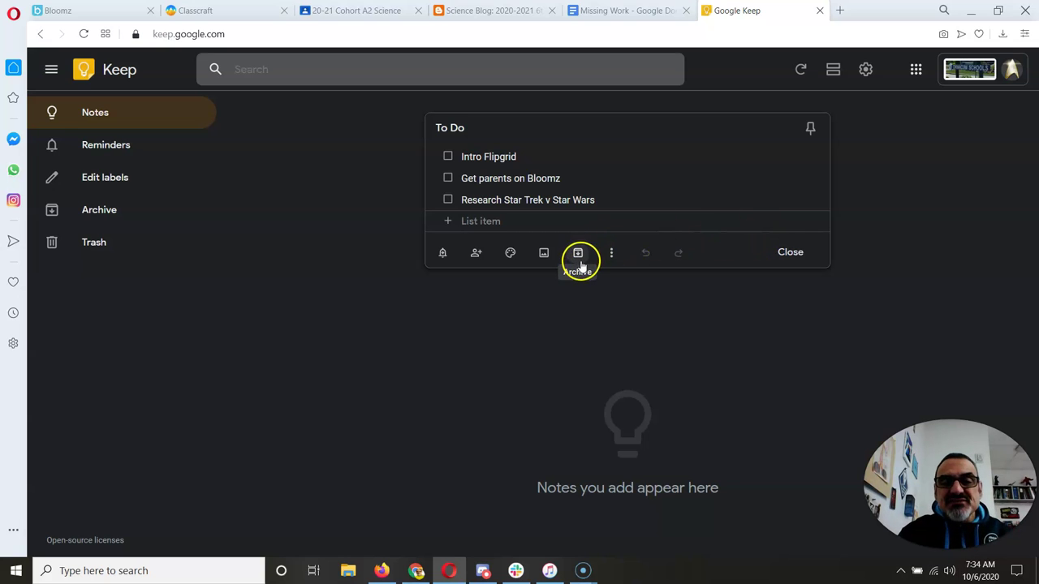
pyautogui.moveTo(505, 251)
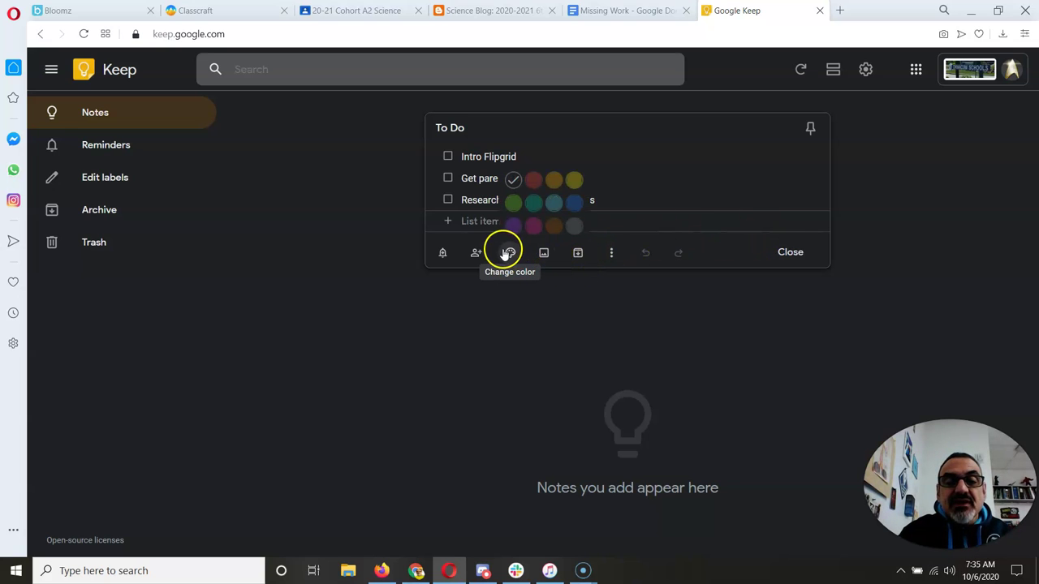
pyautogui.click(512, 225)
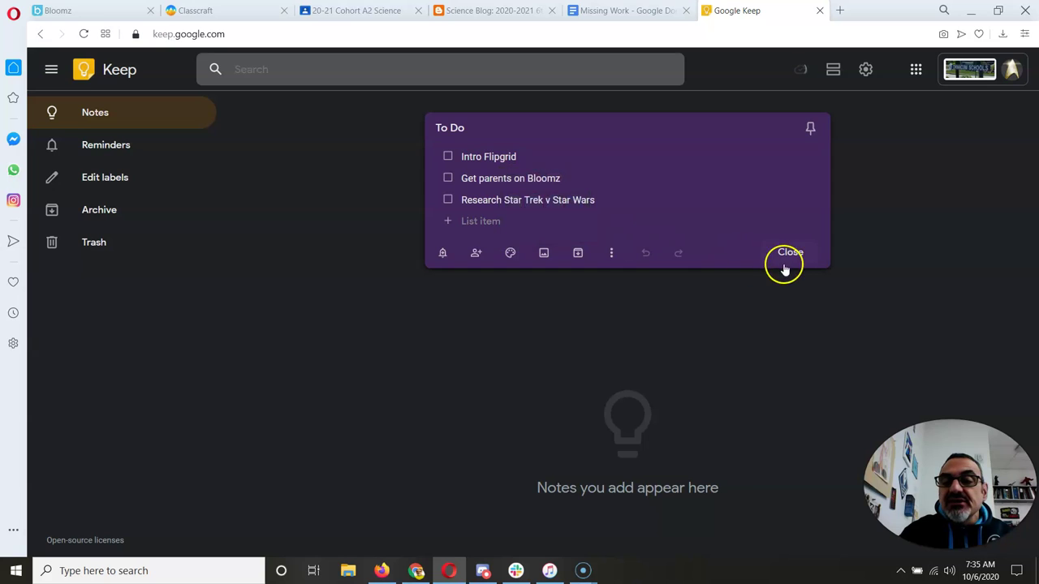
pyautogui.click(785, 258)
pyautogui.click(606, 318)
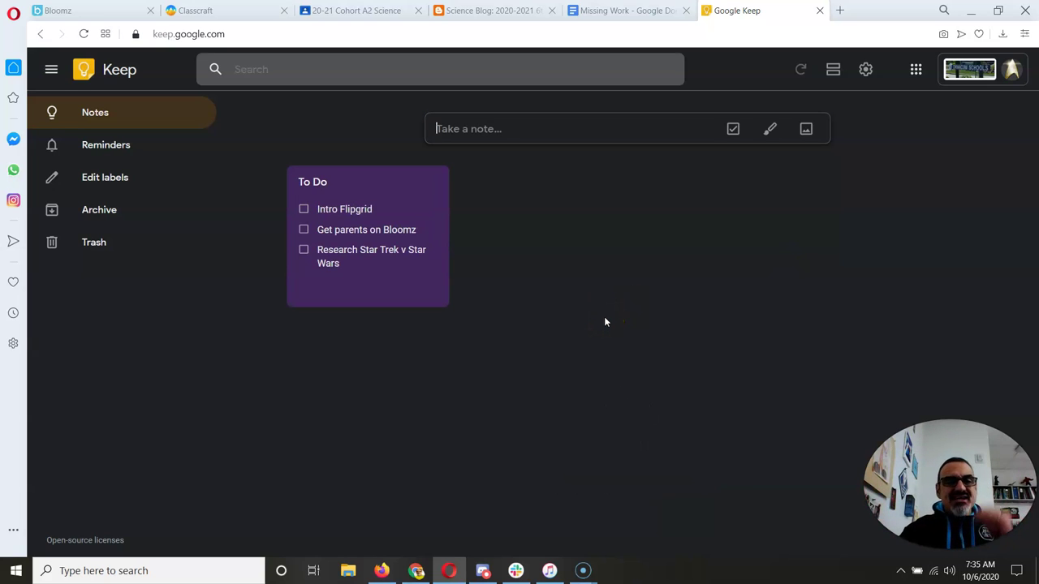
# - Mark "Get parents on Bloomz" as done in the To Do note and return to the Missing Work document
pyautogui.click(303, 231)
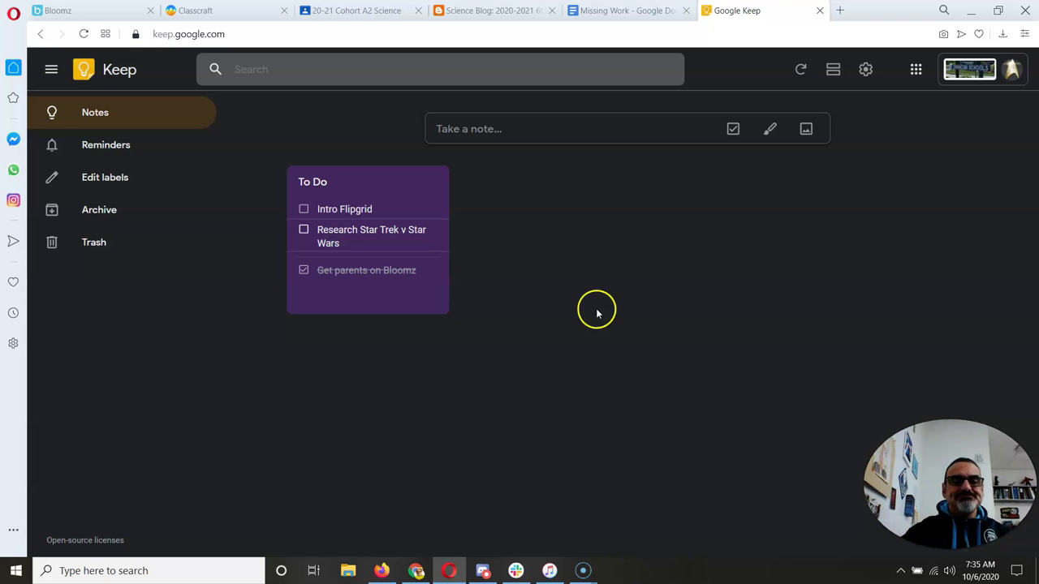
pyautogui.click(607, 11)
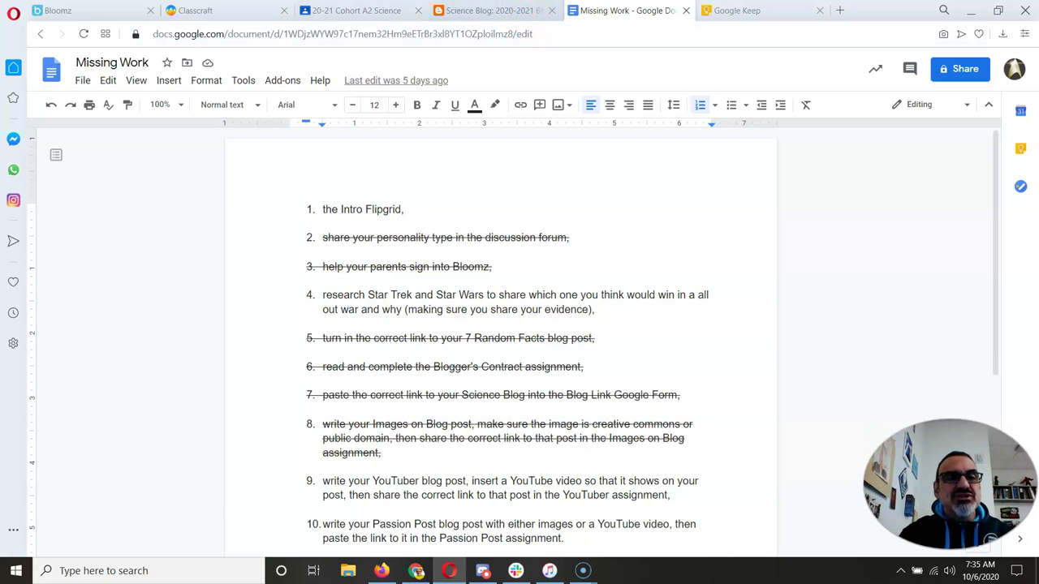
# - Open Google Calendar in a new tab and view the details of the Balloon Dog assignment on October 6
pyautogui.click(842, 11)
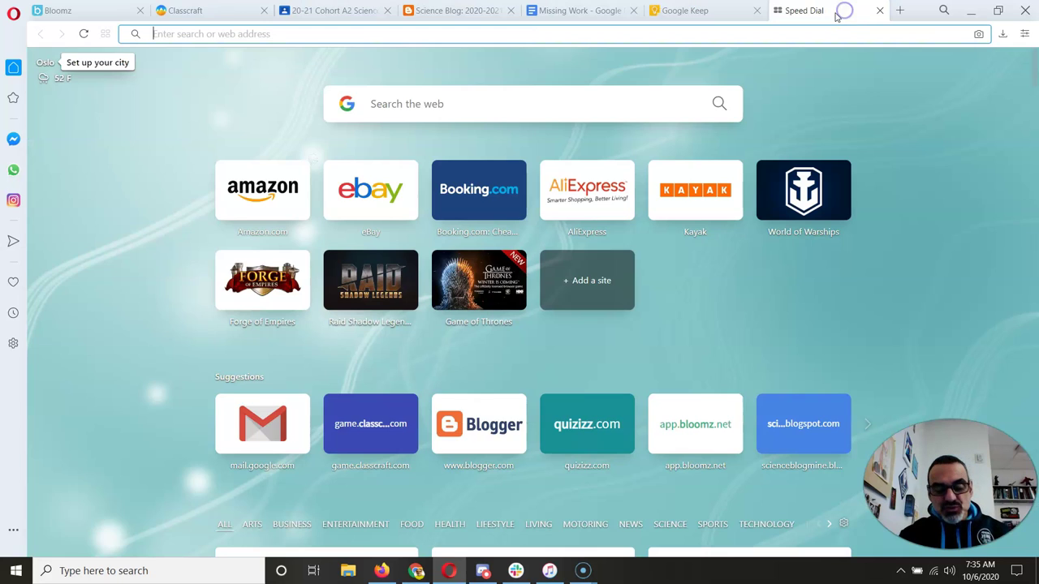
pyautogui.write('calendar.google.com')
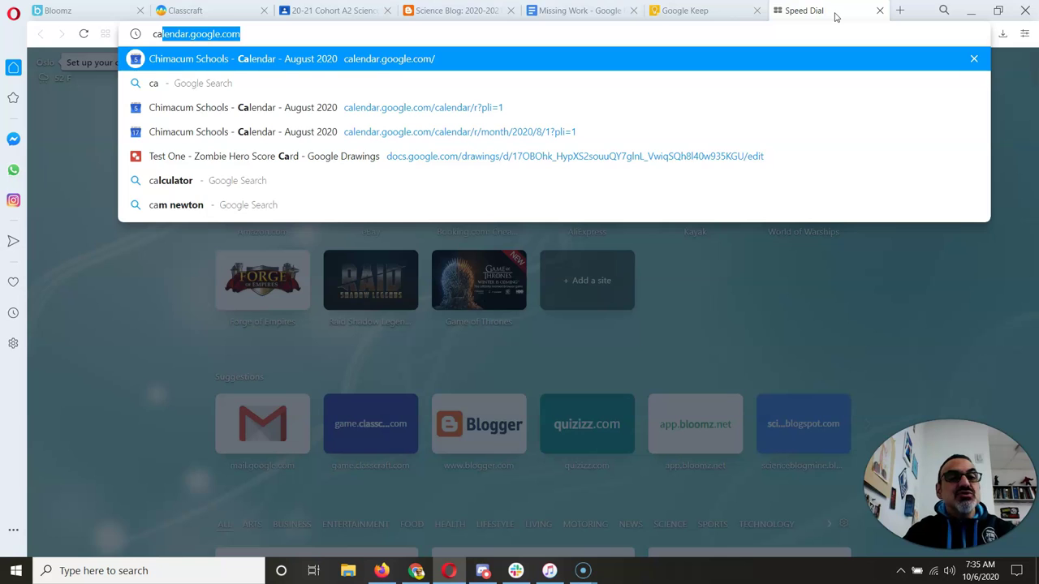
pyautogui.press('Return')
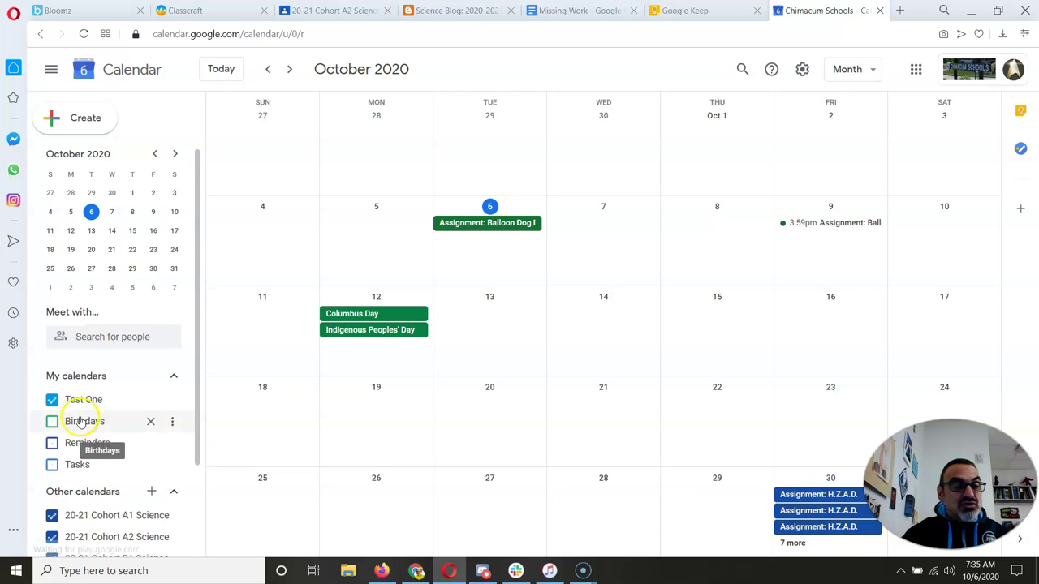
pyautogui.scroll(-2, 81, 421)
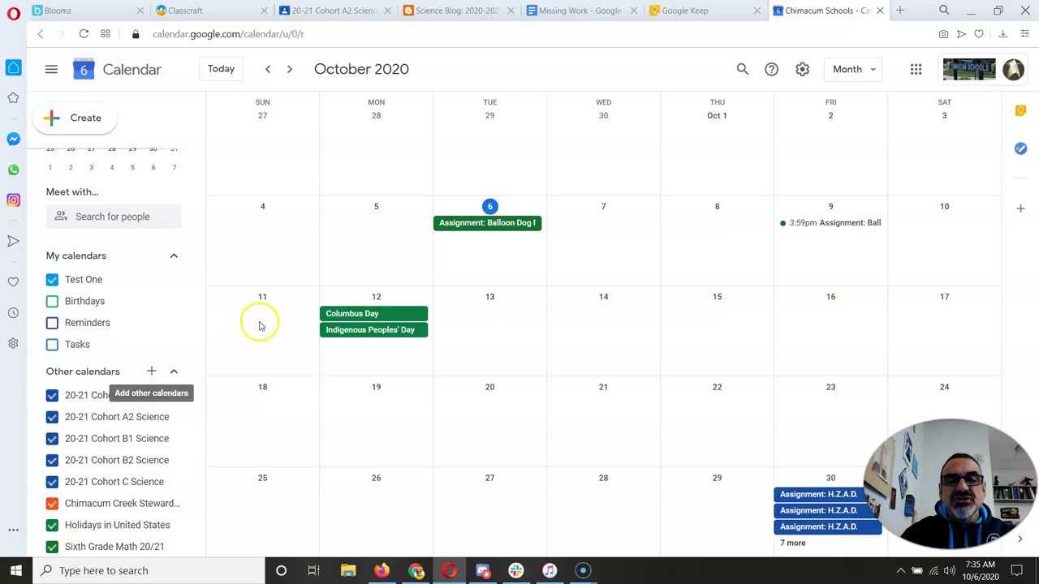
pyautogui.click(515, 225)
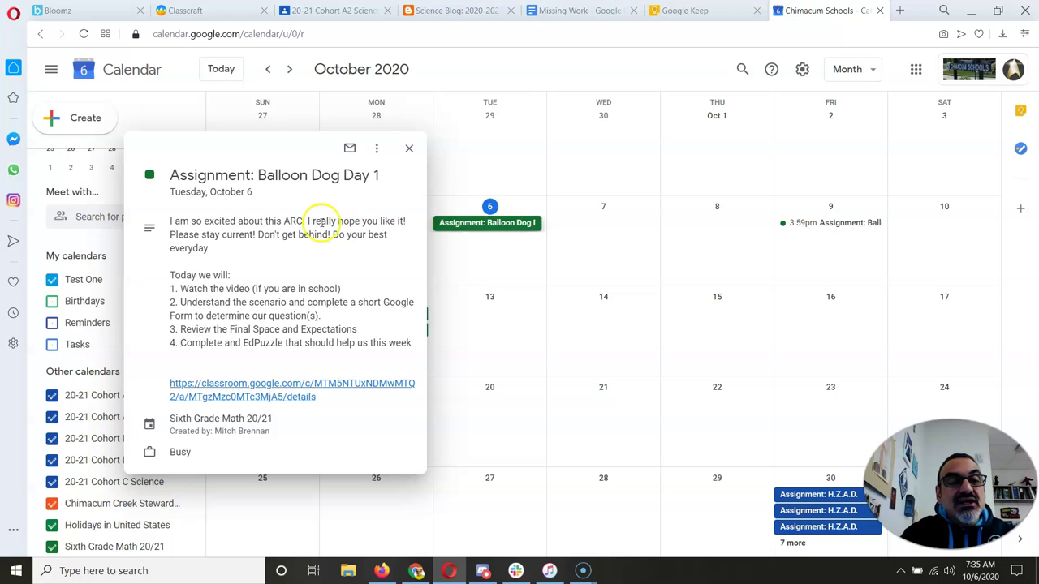
pyautogui.click(409, 148)
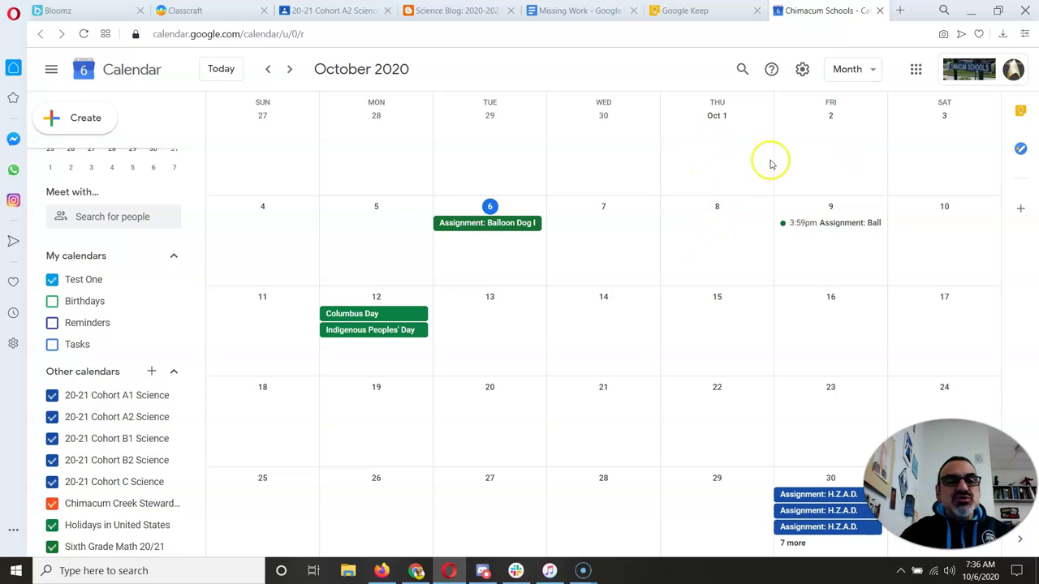
# - Open Gmail in a new tab
pyautogui.click(901, 11)
pyautogui.write('mai')
pyautogui.press('Return')
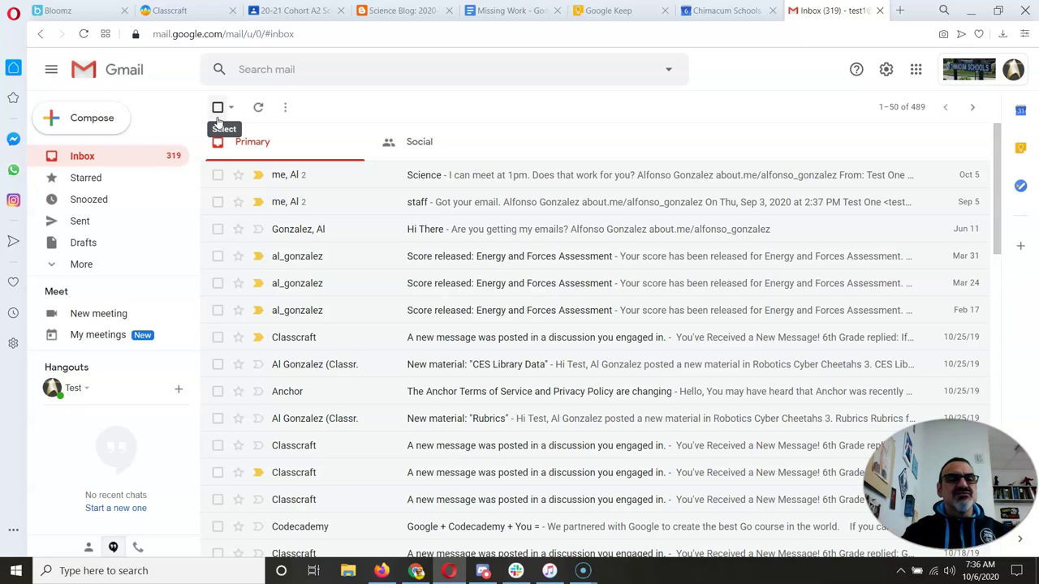
# - Address a new email to the user's own test student account and give it the subject "Science Work"
pyautogui.click(65, 114)
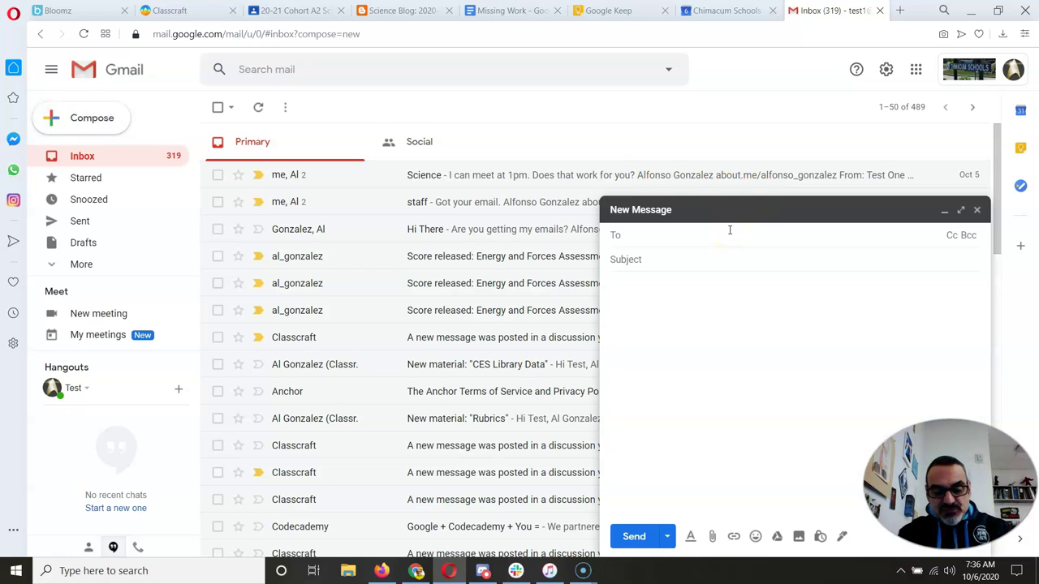
pyautogui.write('test')
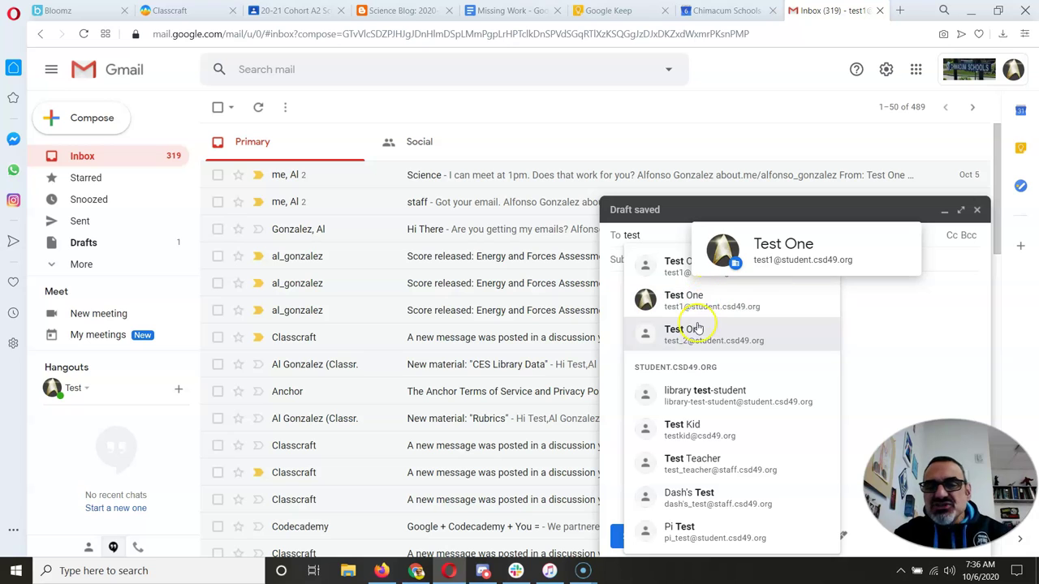
pyautogui.click(673, 297)
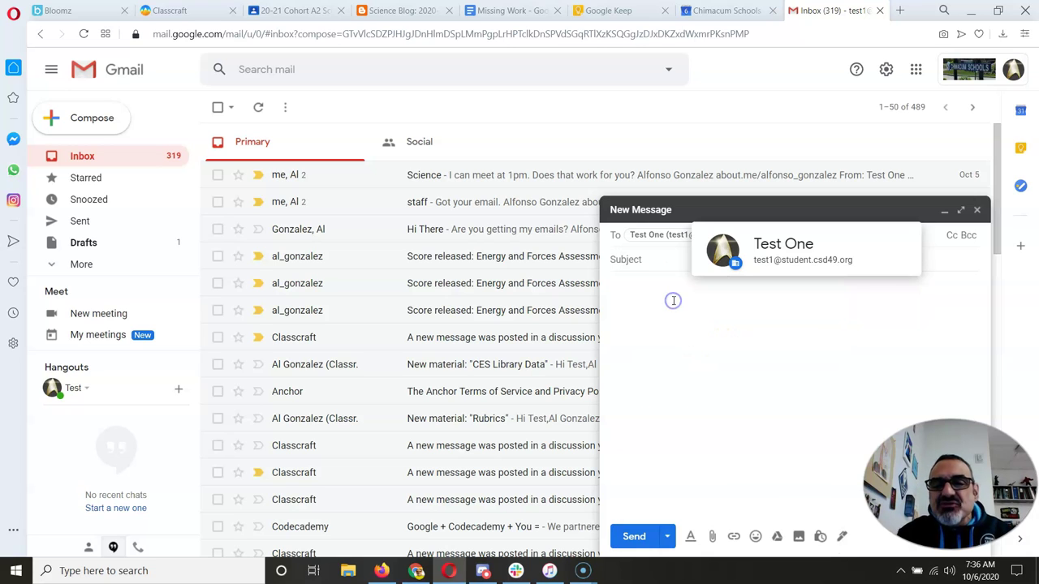
pyautogui.click(655, 258)
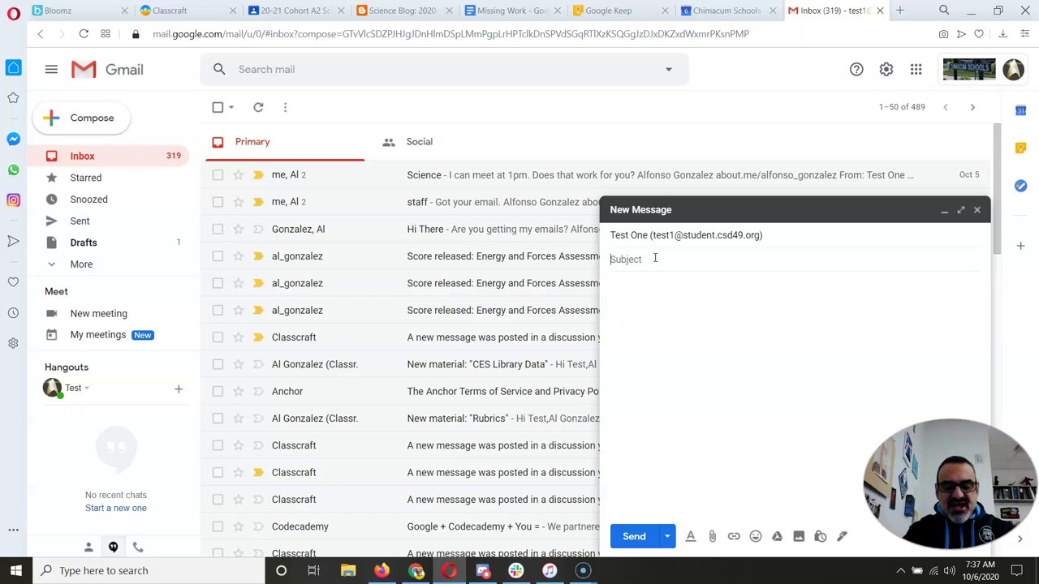
pyautogui.write('Science W')
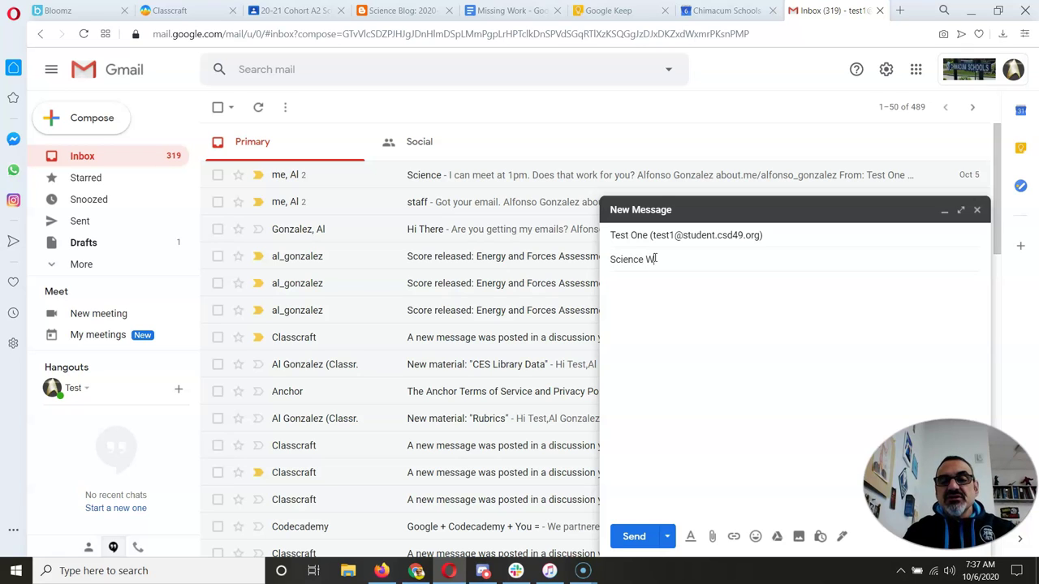
pyautogui.write('ork')
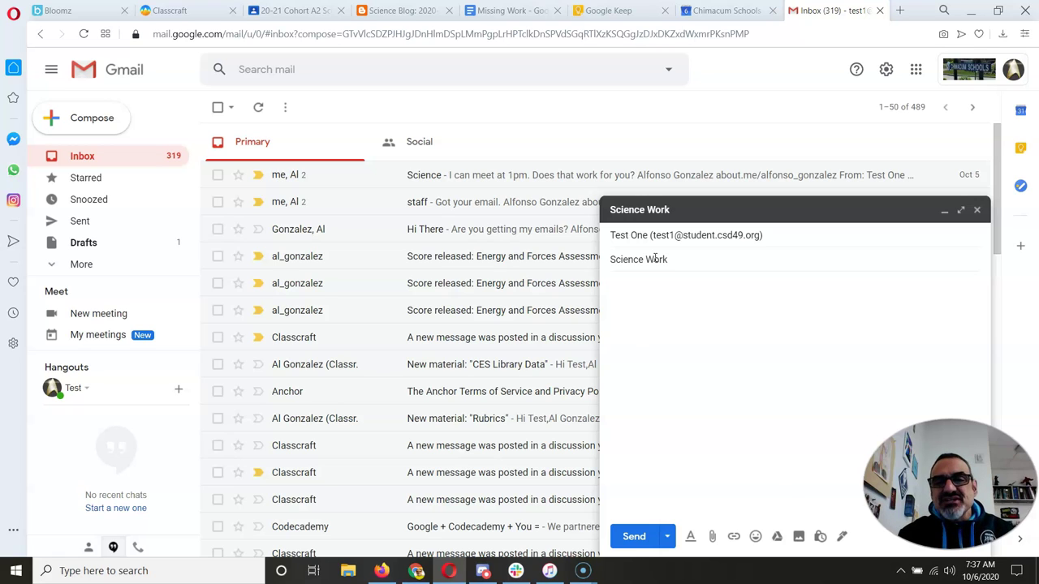
# - Write "Hello Test! Can we meet tomorrow at noon to do Science together? Bye, Me" as separate paragraphs in the message and send it
pyautogui.click(647, 287)
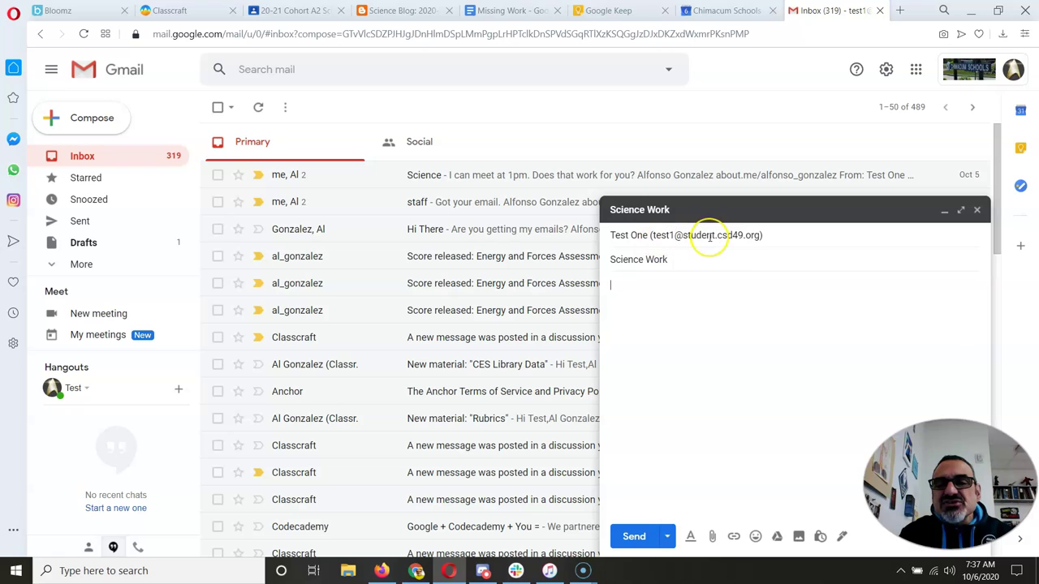
pyautogui.moveTo(709, 236)
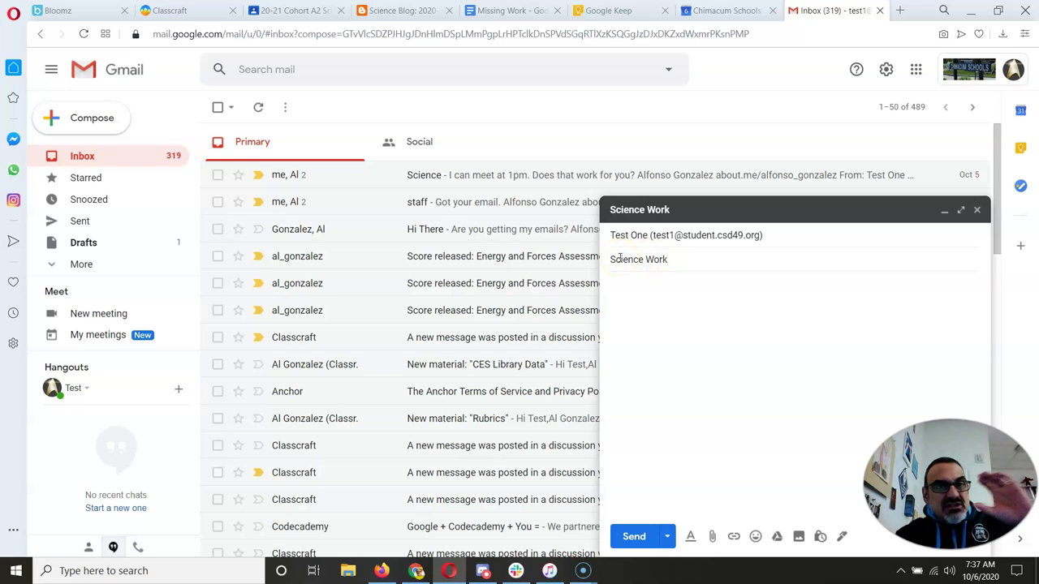
pyautogui.click(626, 293)
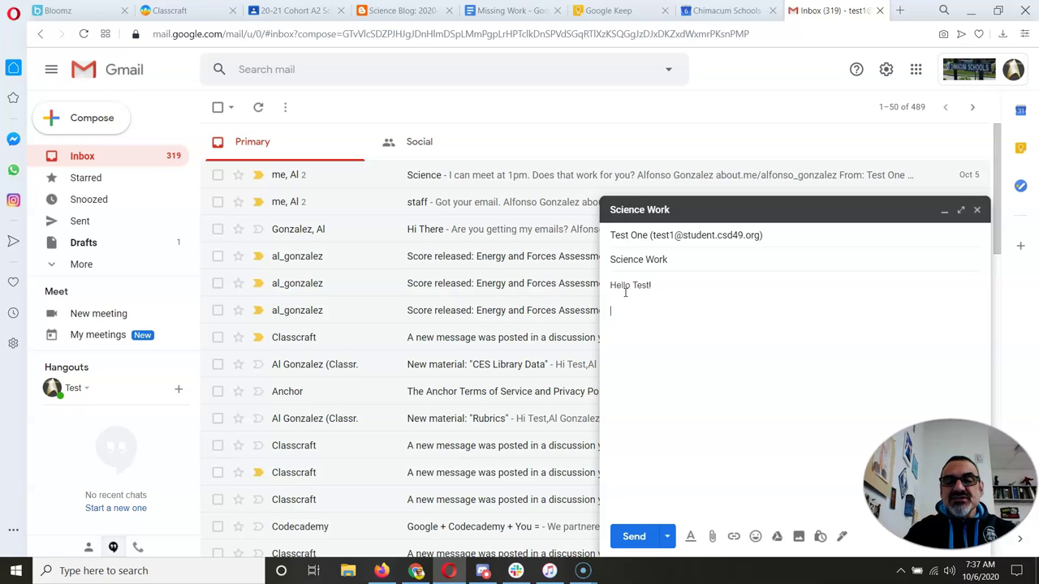
pyautogui.press('Return')
pyautogui.press('Return')
pyautogui.write('Can we meet tomorrow at n')
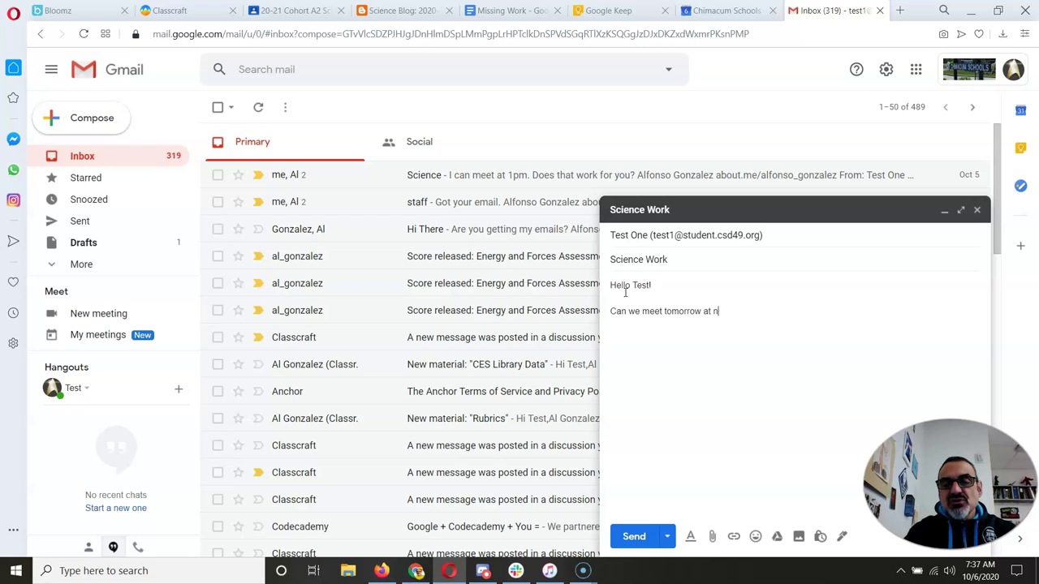
pyautogui.write('oon to do Science together?  ')
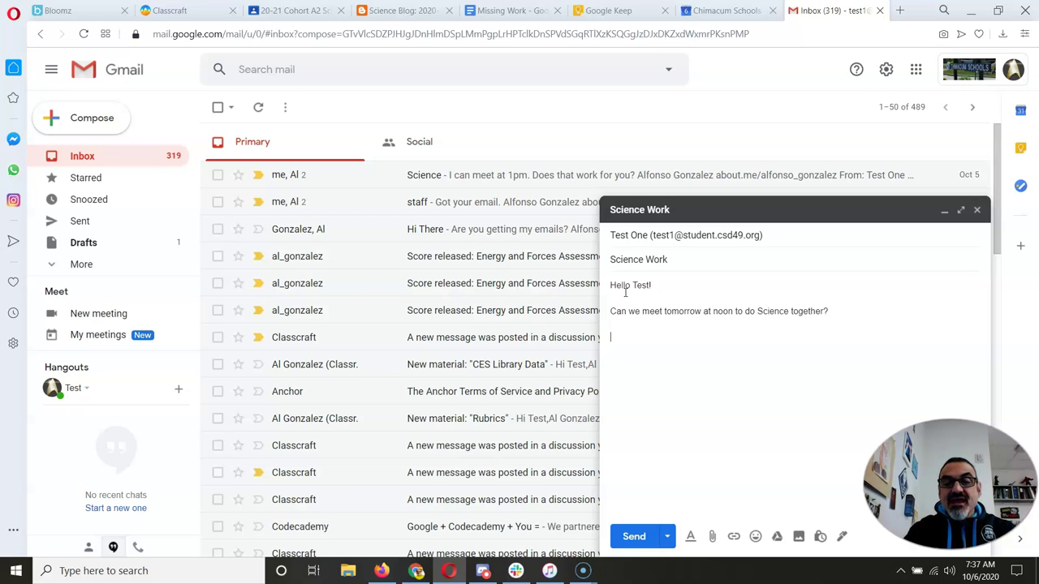
pyautogui.write('Bye,')
pyautogui.press('Return')
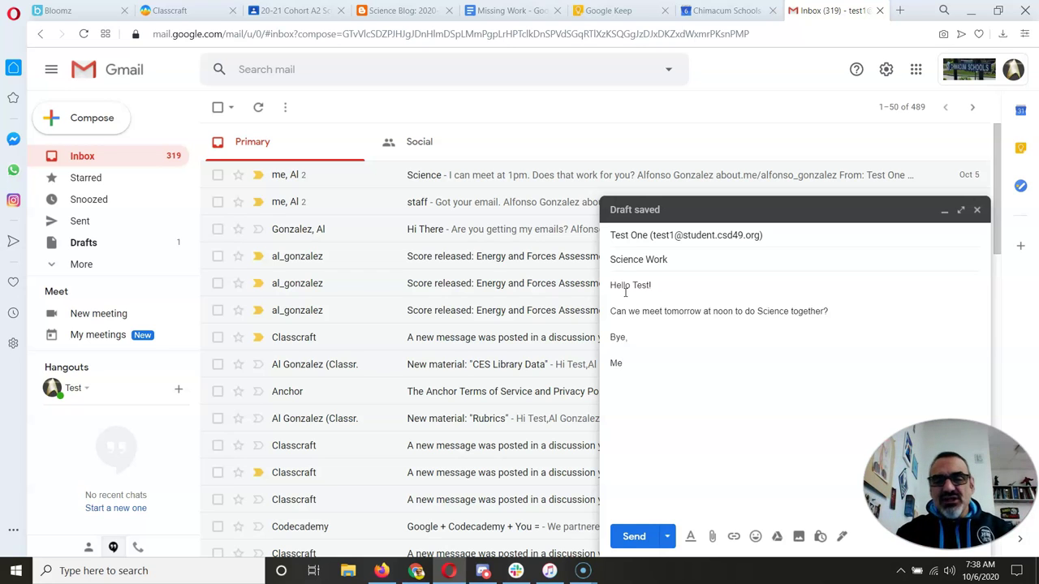
pyautogui.click(633, 538)
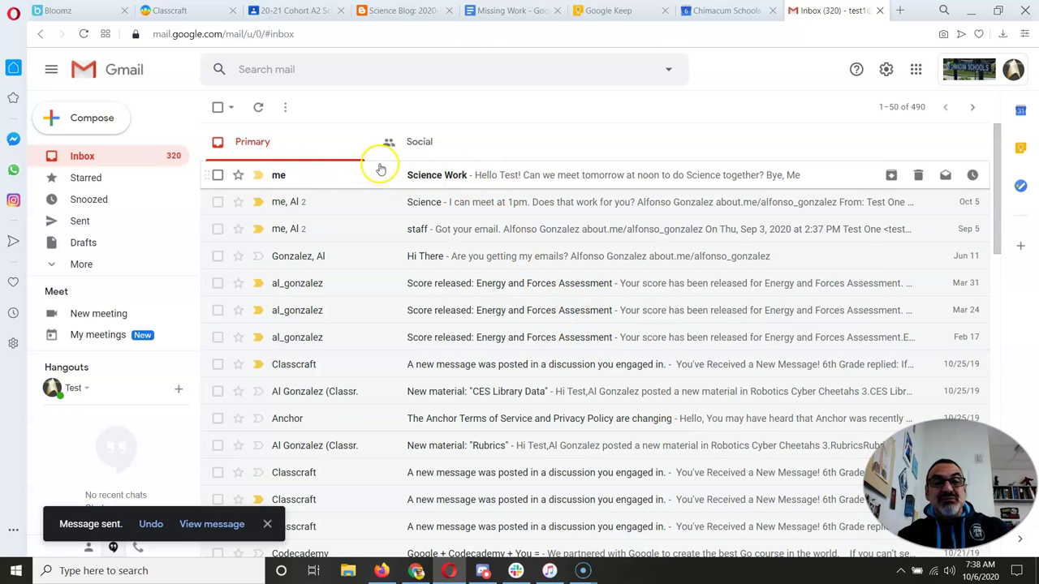
# - Open the received "Science Work" email and send the reply "Hi Me, I can't meet at noon, how about 1 pm? Test" as separate paragraphs
pyautogui.click(445, 180)
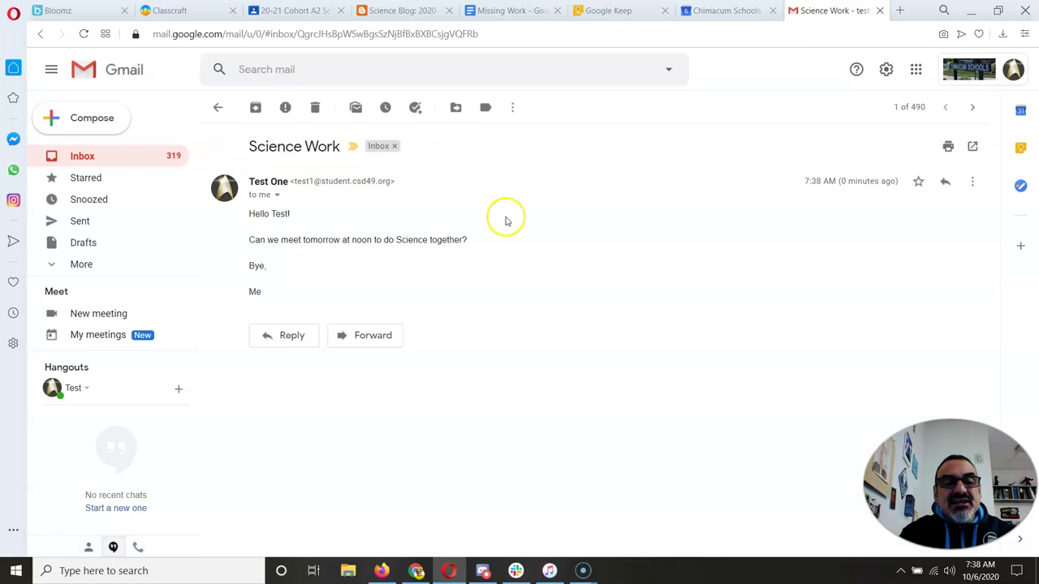
pyautogui.click(944, 184)
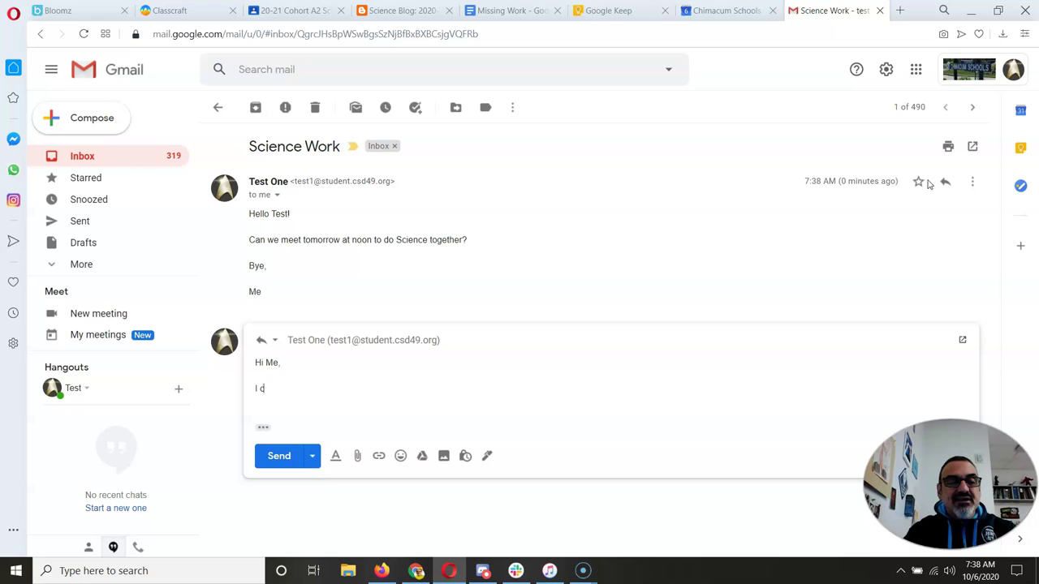
pyautogui.write('meet at')
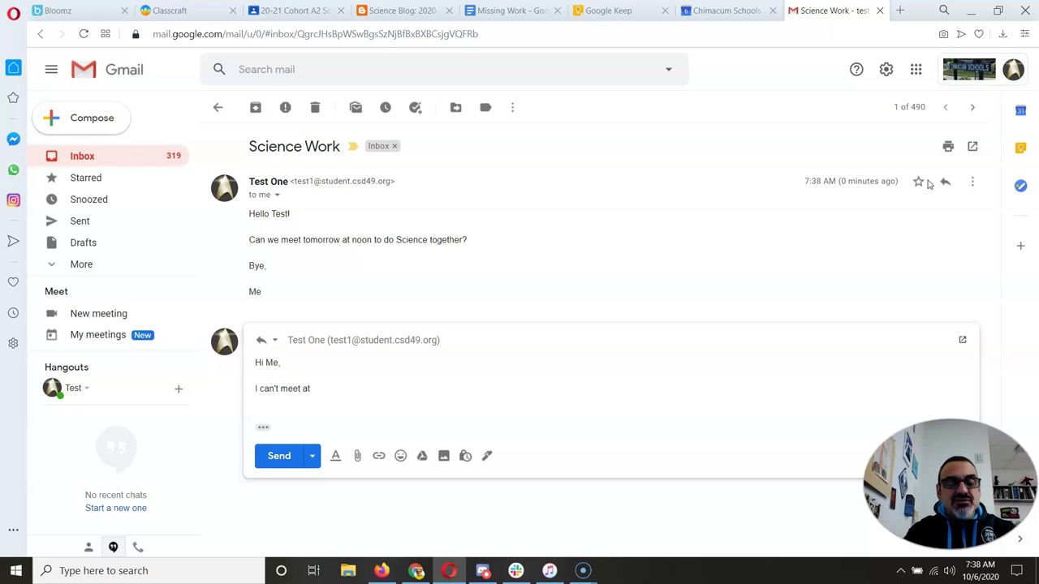
pyautogui.write(' noon, how about 1 p')
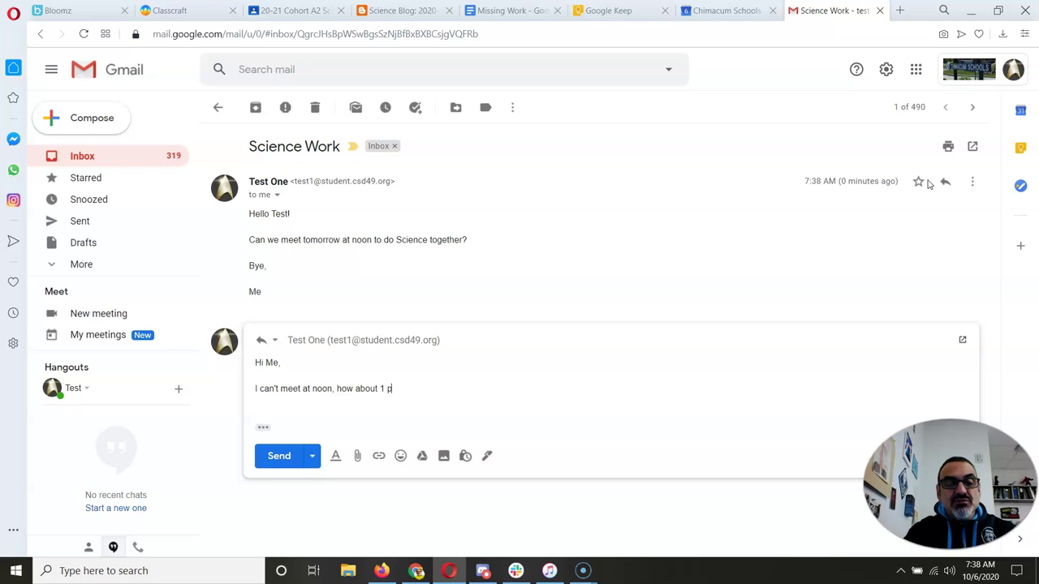
pyautogui.press('Return')
pyautogui.press('Return')
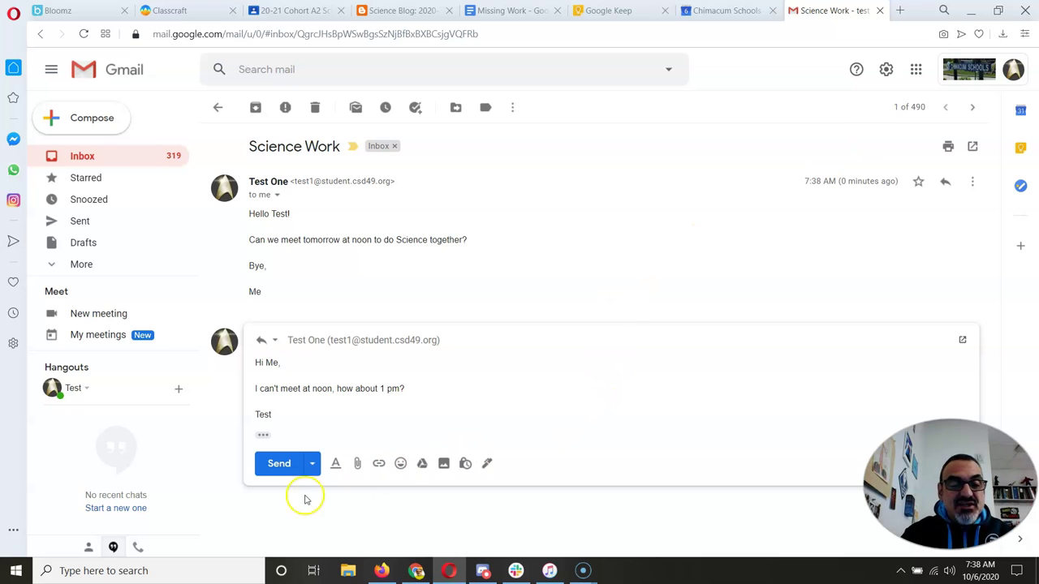
pyautogui.click(279, 463)
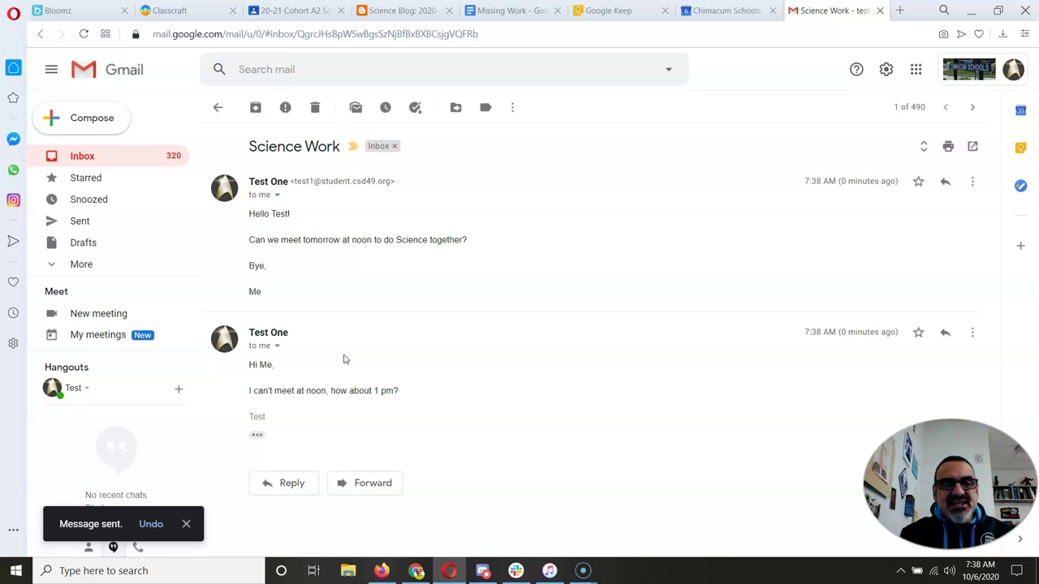
pyautogui.click(377, 409)
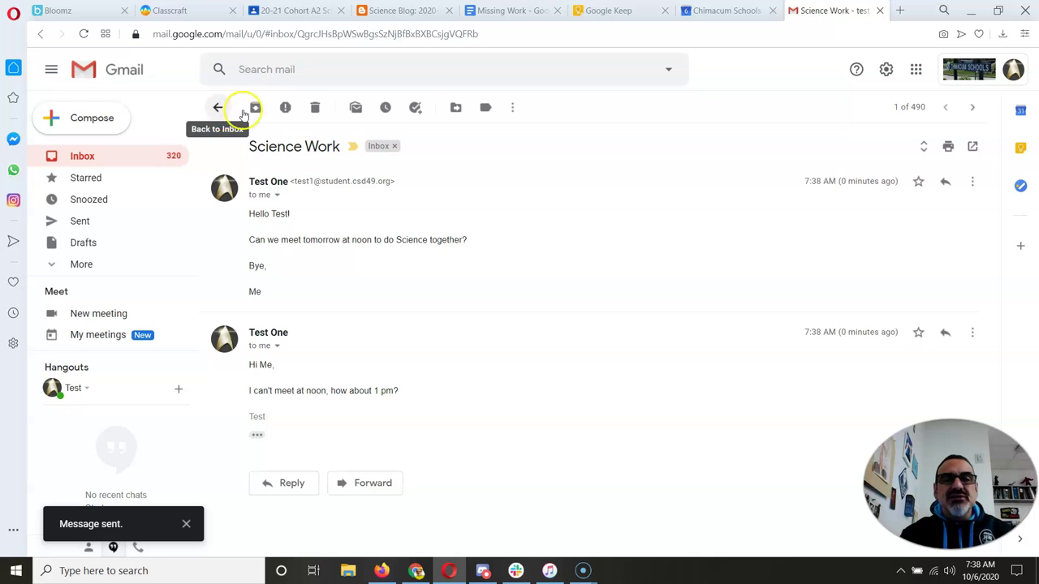
# - Switch to Google Calendar and start a new event on October 7 with full options, titled "Science Work"
pyautogui.click(734, 12)
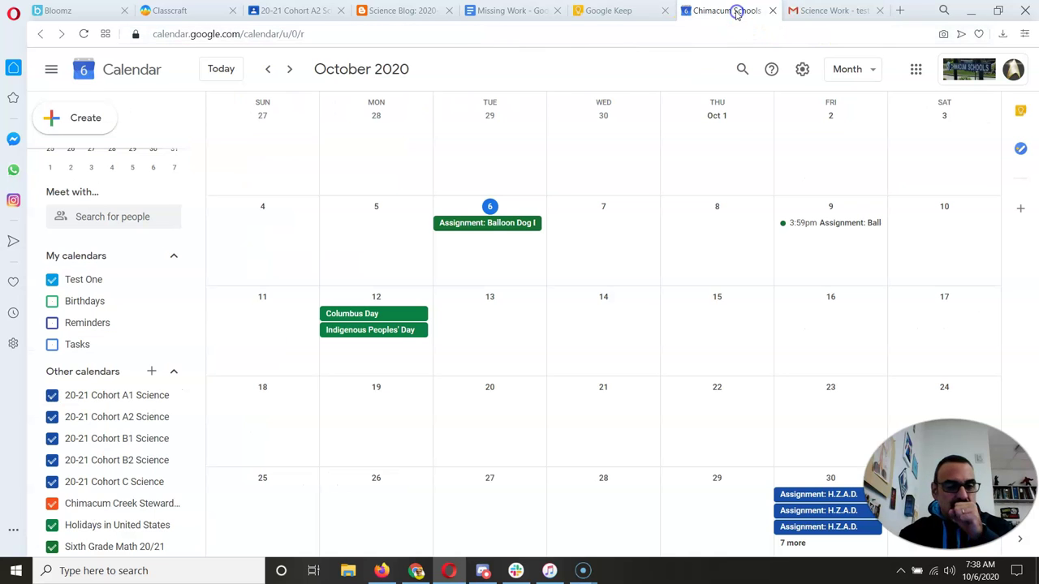
pyautogui.click(595, 236)
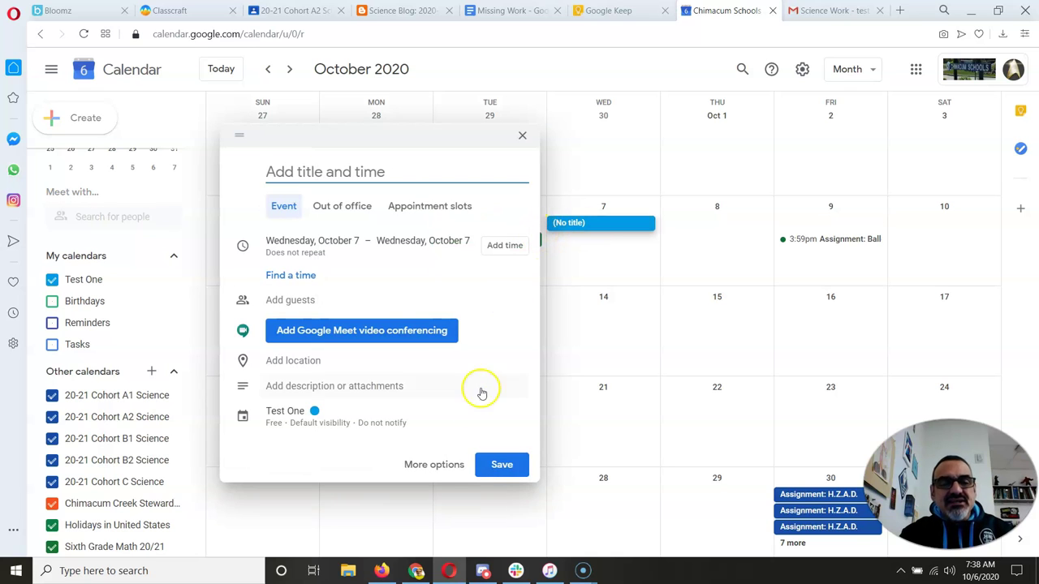
pyautogui.click(438, 465)
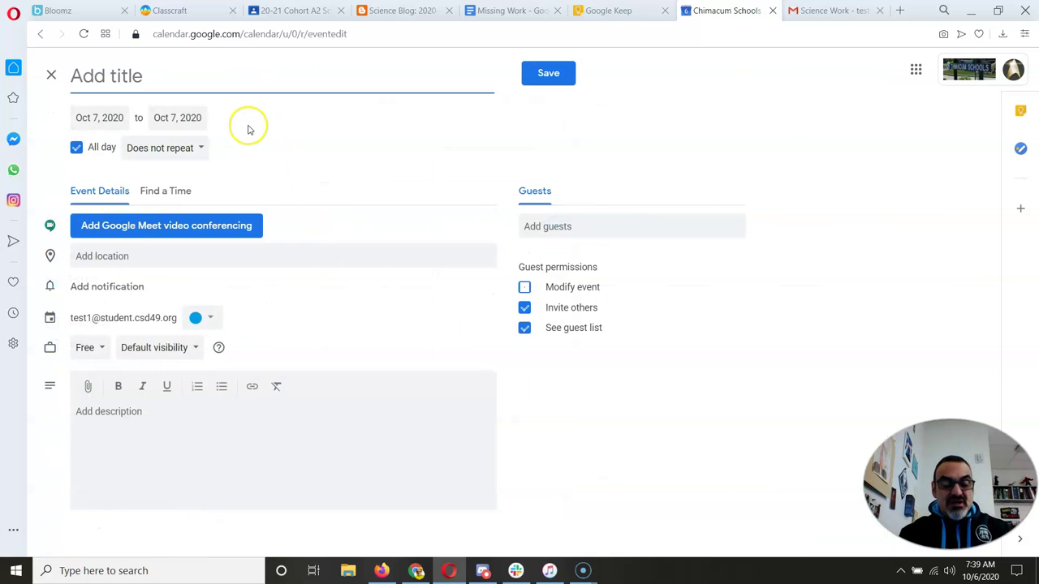
pyautogui.write('Science ')
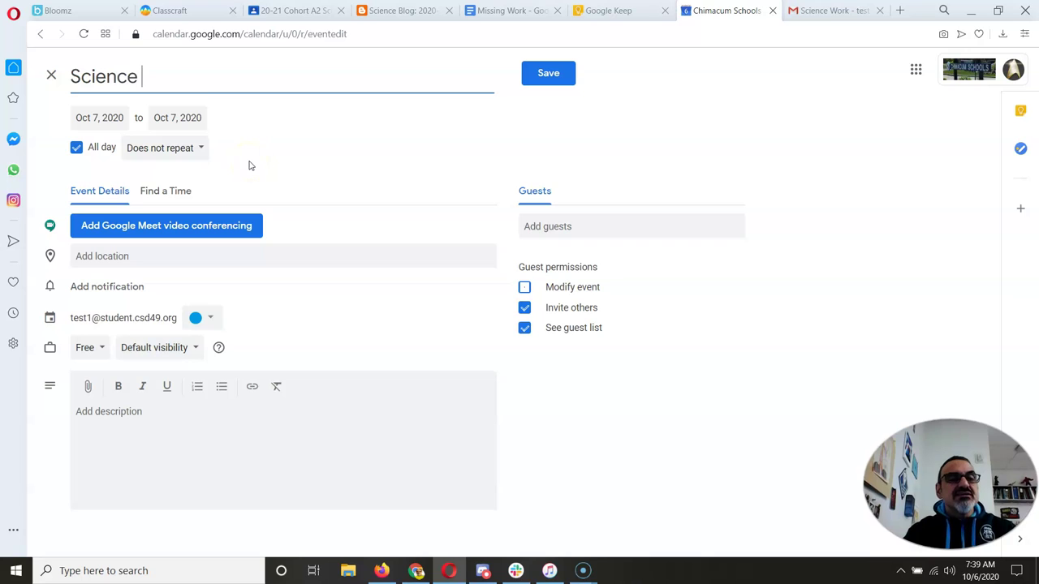
pyautogui.write('Work')
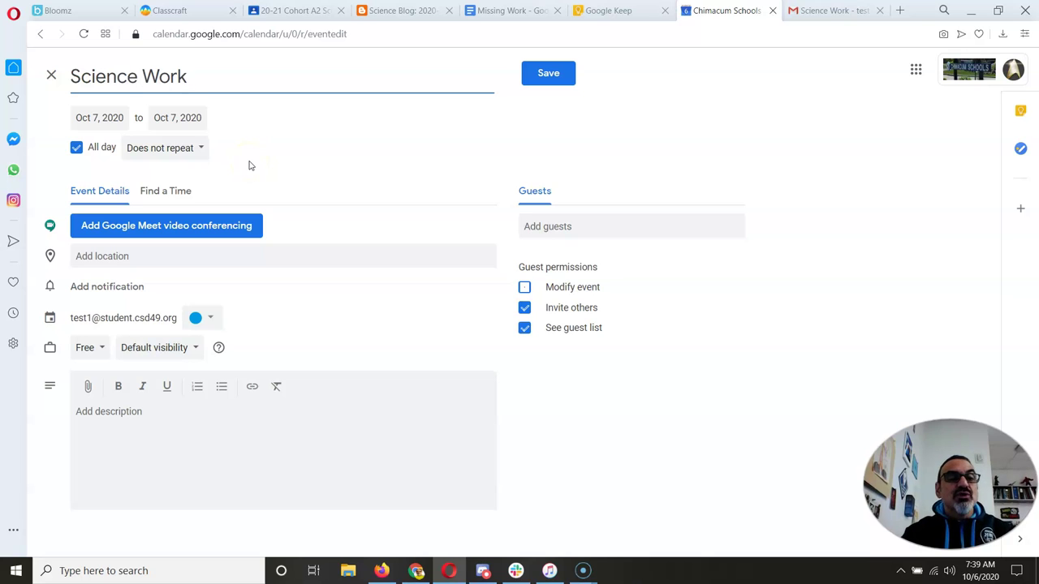
# - Change the event from all day to 1:00pm to 2:00pm and add Google Meet video conferencing
pyautogui.click(77, 148)
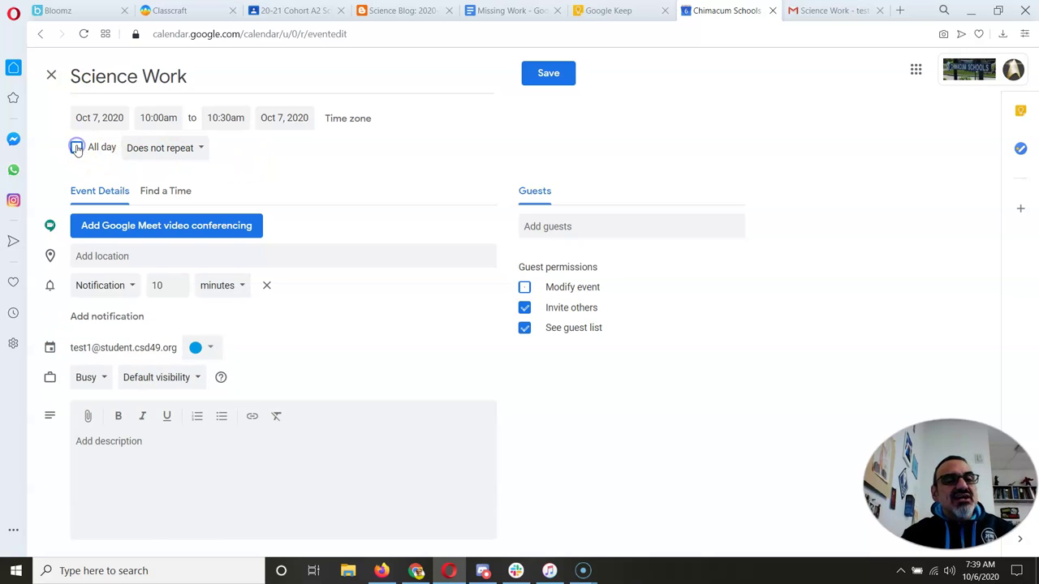
pyautogui.click(154, 117)
pyautogui.scroll(-1, 184, 226)
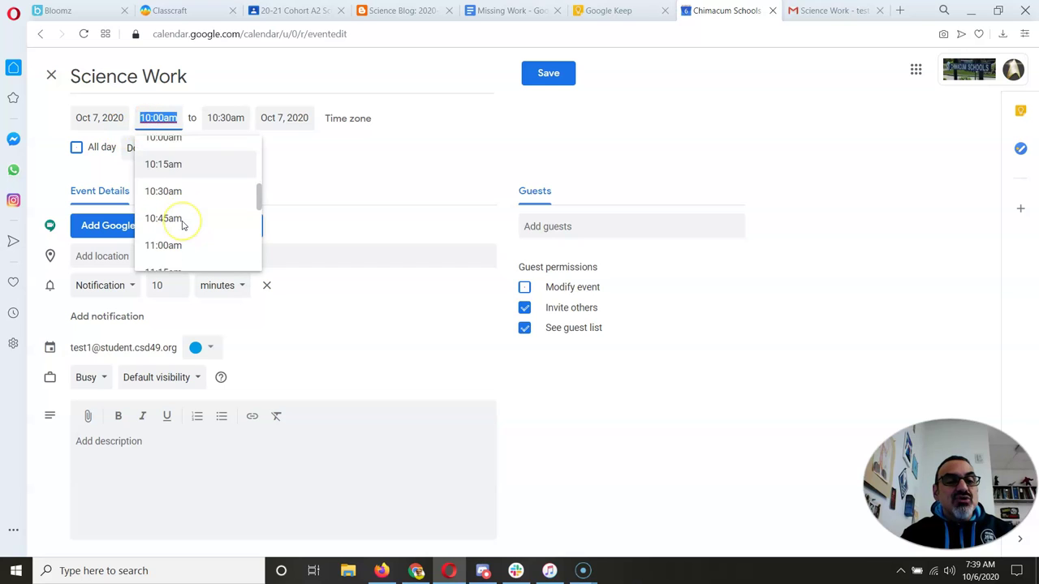
pyautogui.scroll(-2, 181, 224)
pyautogui.scroll(-1, 180, 222)
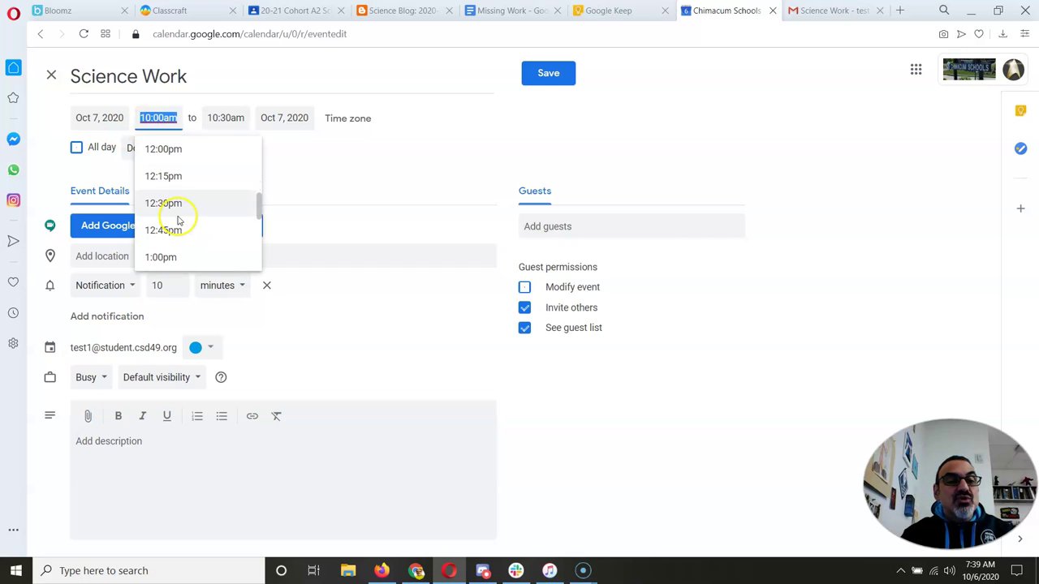
pyautogui.click(167, 257)
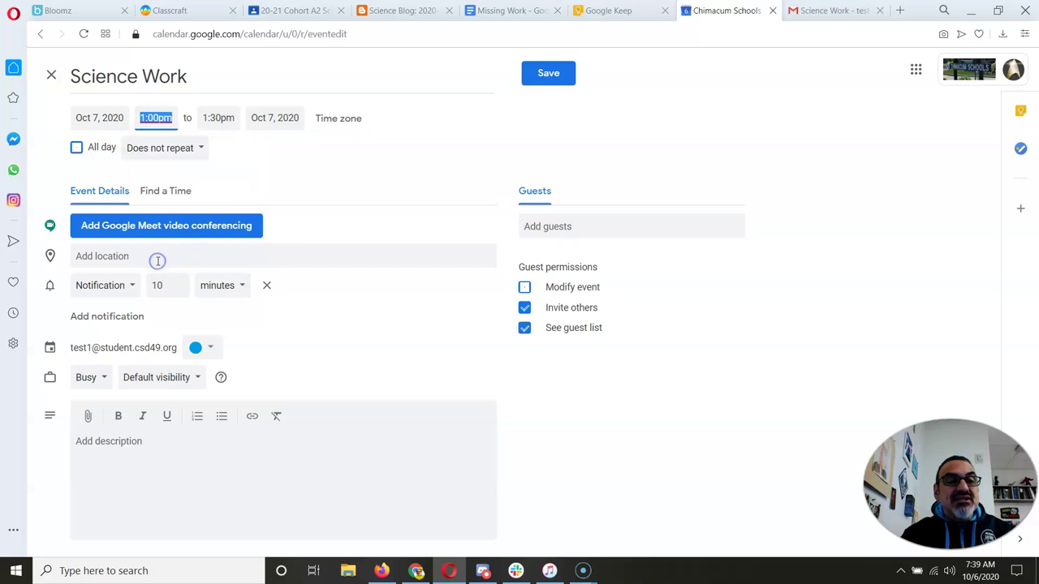
pyautogui.click(219, 117)
pyautogui.click(248, 254)
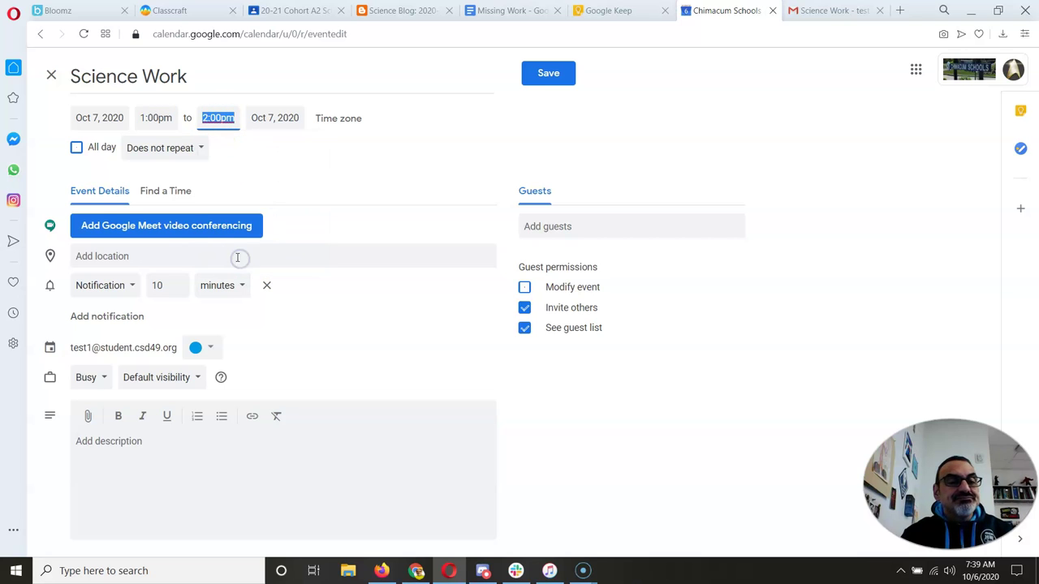
pyautogui.click(167, 226)
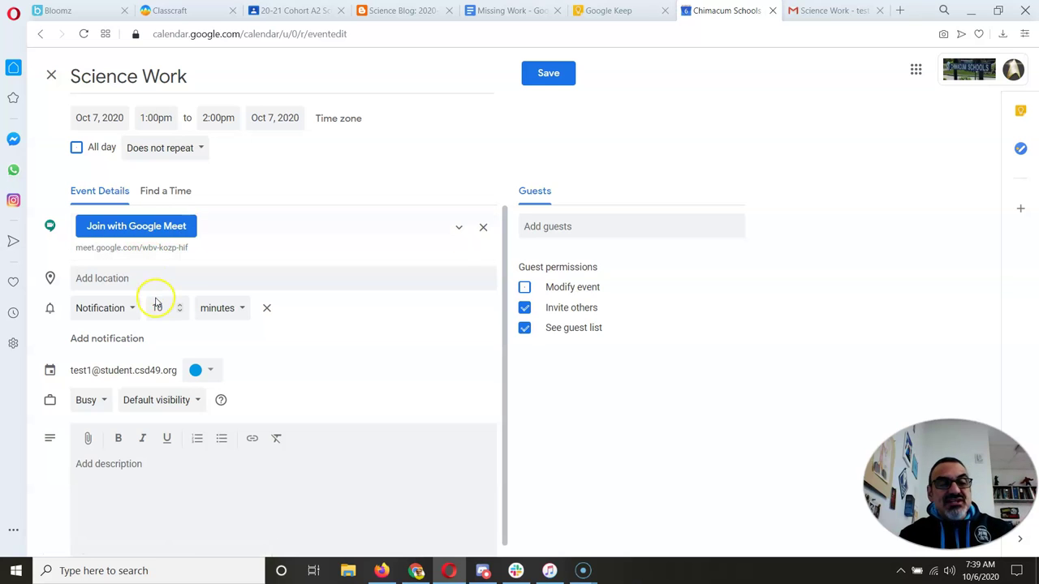
# - Add a second event notification 1 day ahead and set the first notification to 15 minutes
pyautogui.click(119, 338)
pyautogui.click(180, 342)
pyautogui.press('BackSpace')
pyautogui.write('1')
pyautogui.click(219, 344)
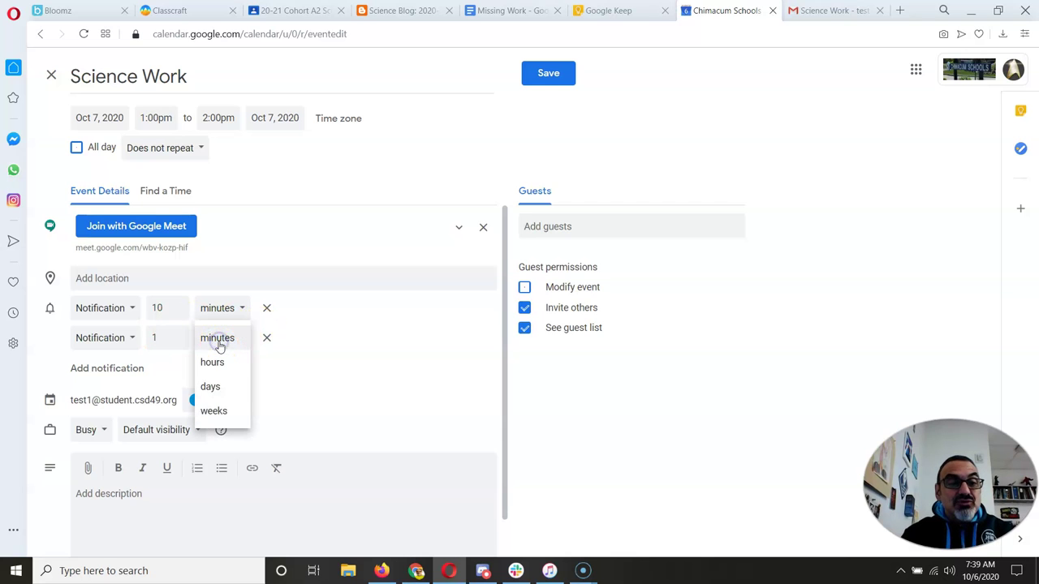
pyautogui.click(208, 385)
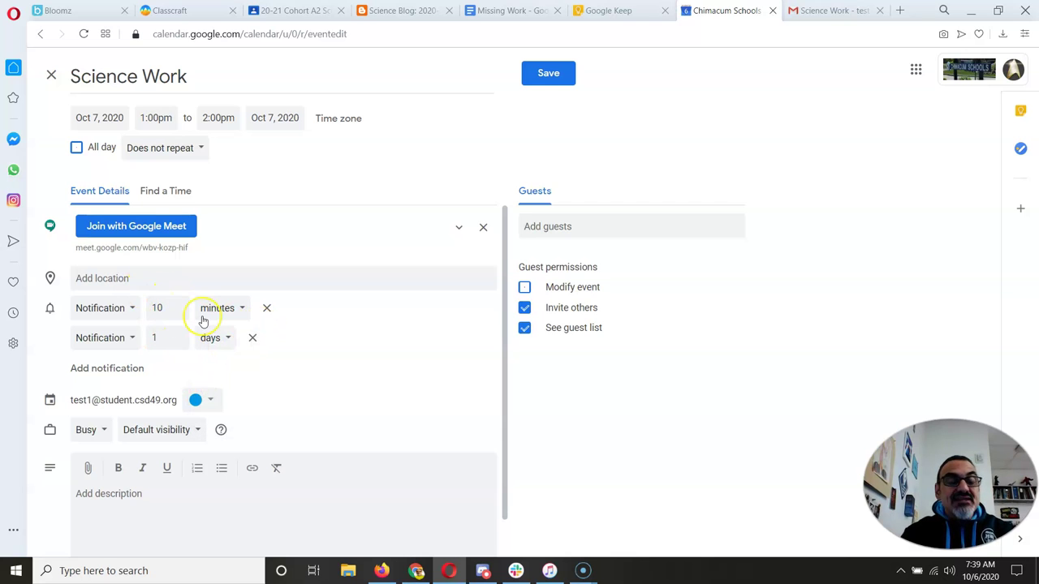
pyautogui.click(159, 309)
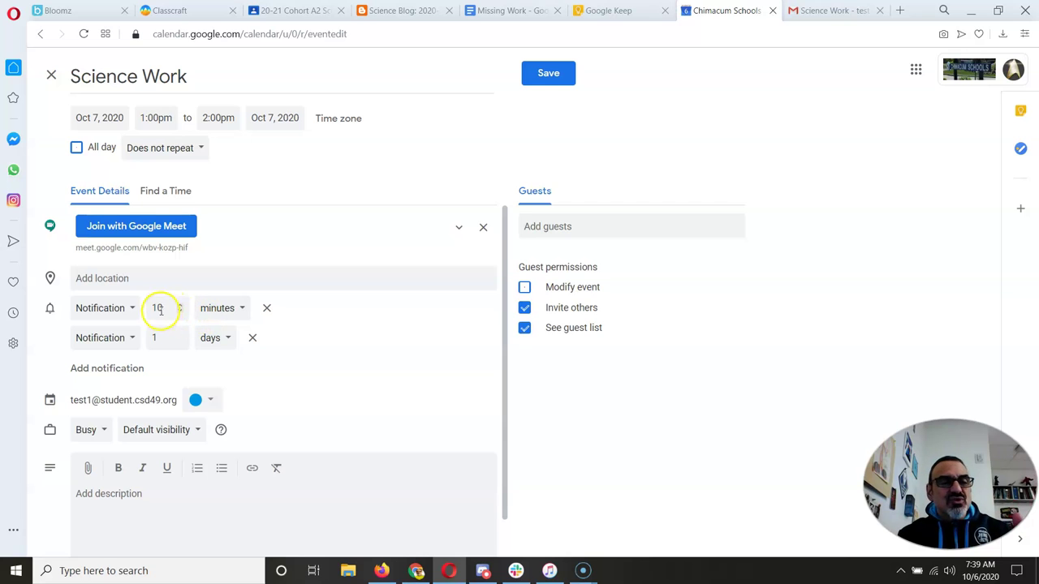
pyautogui.write('15')
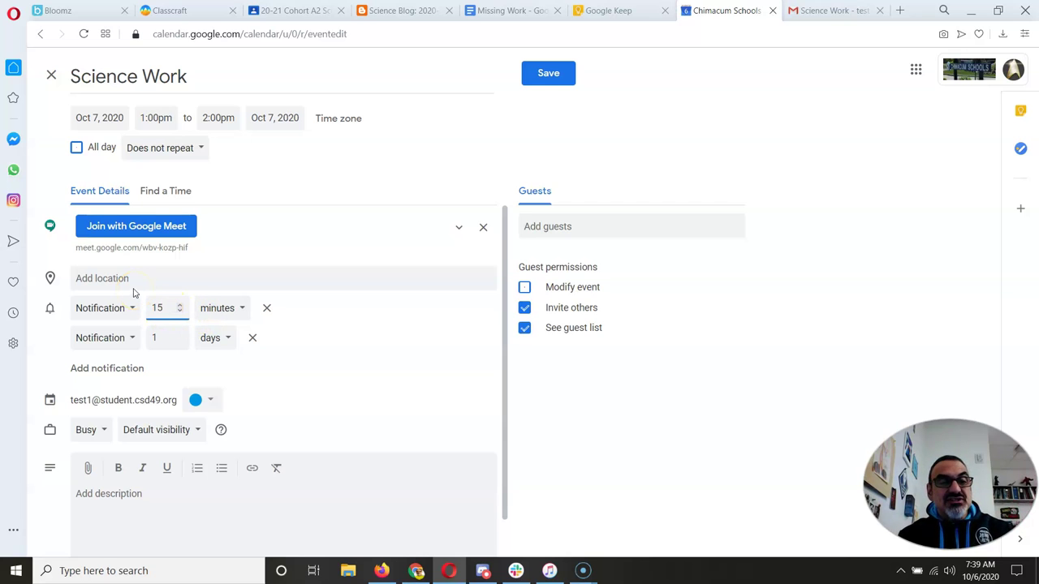
pyautogui.click(173, 511)
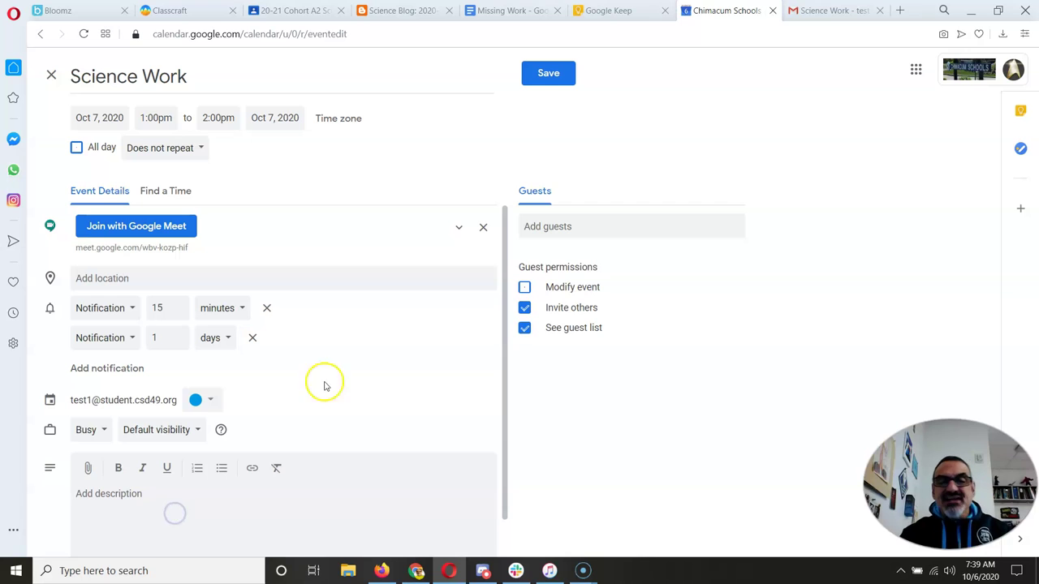
# - Try to add a test account as a guest by searching for "test", and discard the unsaved event
pyautogui.click(605, 225)
pyautogui.write('test')
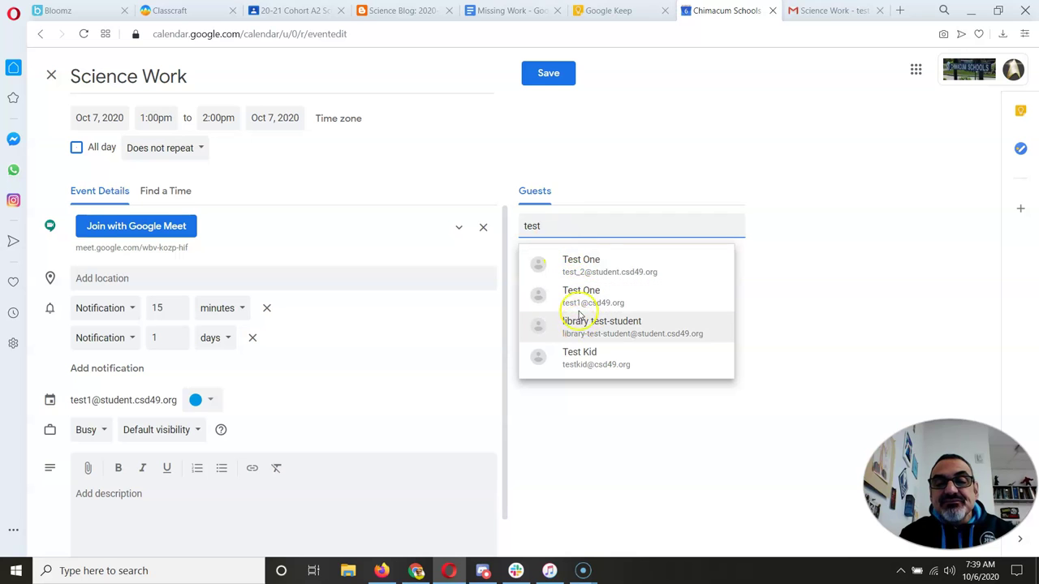
pyautogui.click(591, 262)
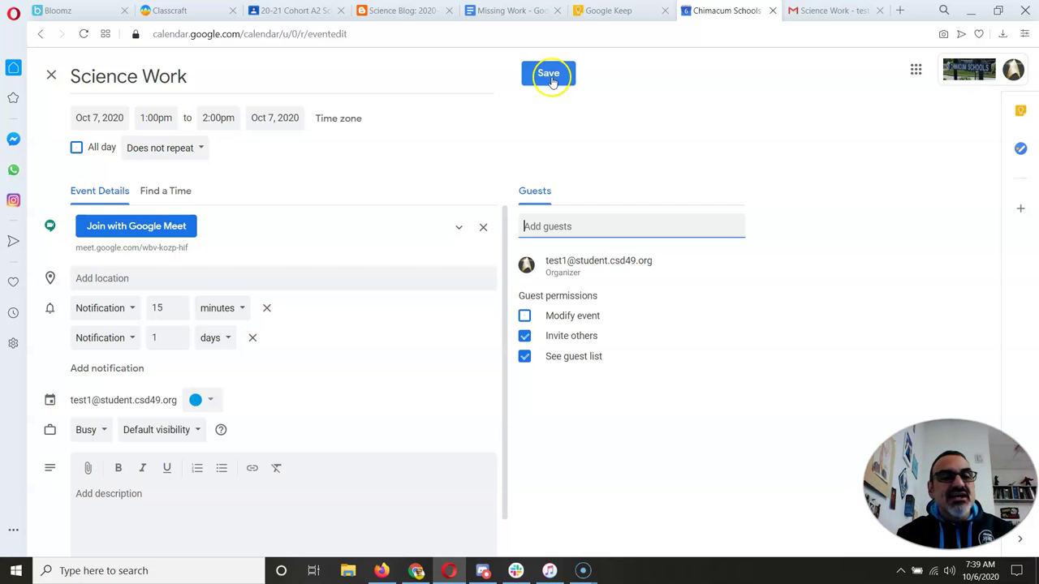
pyautogui.click(50, 74)
pyautogui.click(587, 324)
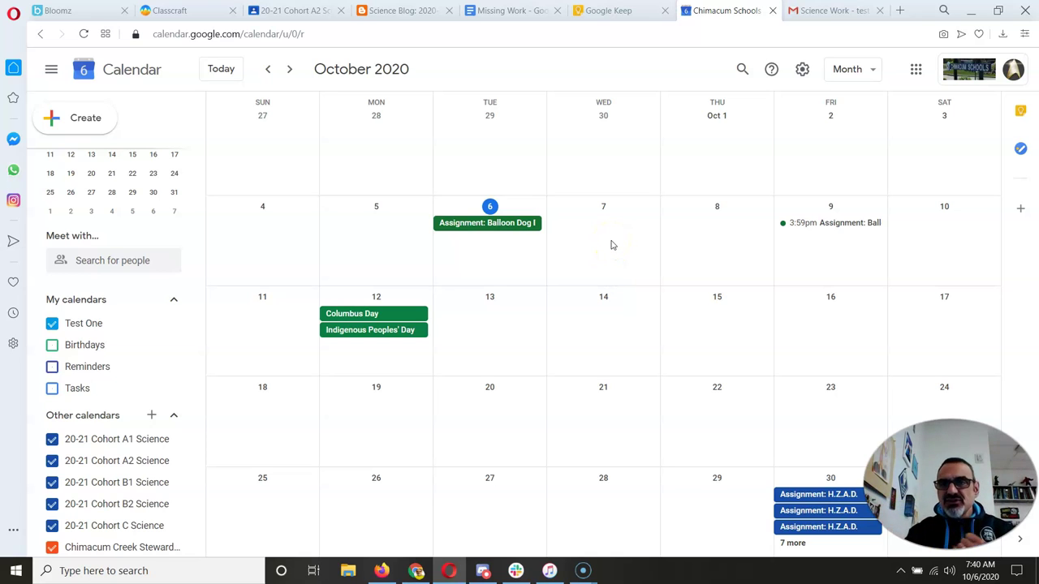
# - Review the Gmail thread, the Google Keep to-do note and Google Calendar, returning to the Gmail thread
pyautogui.click(808, 8)
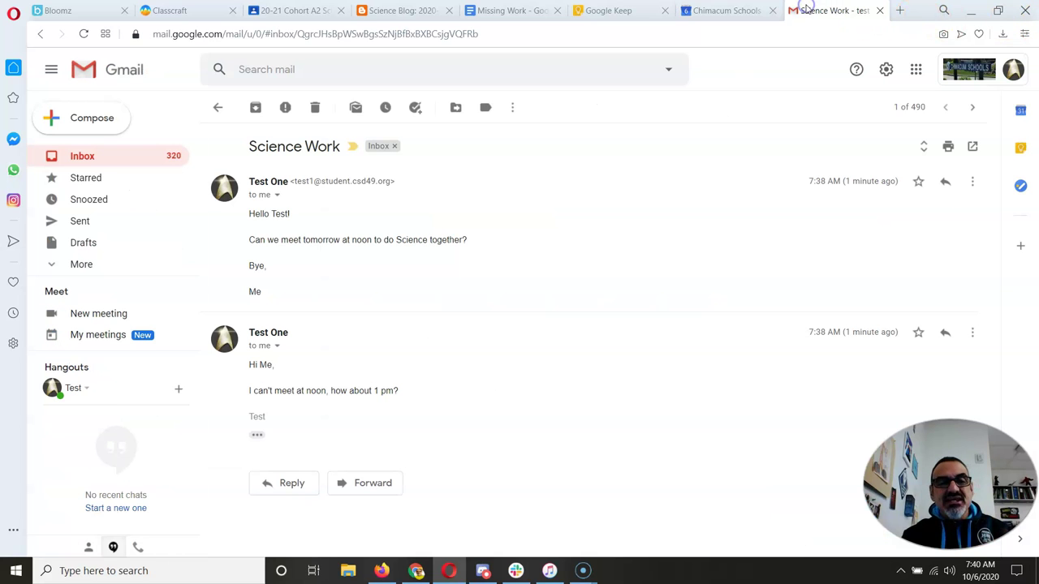
pyautogui.click(615, 9)
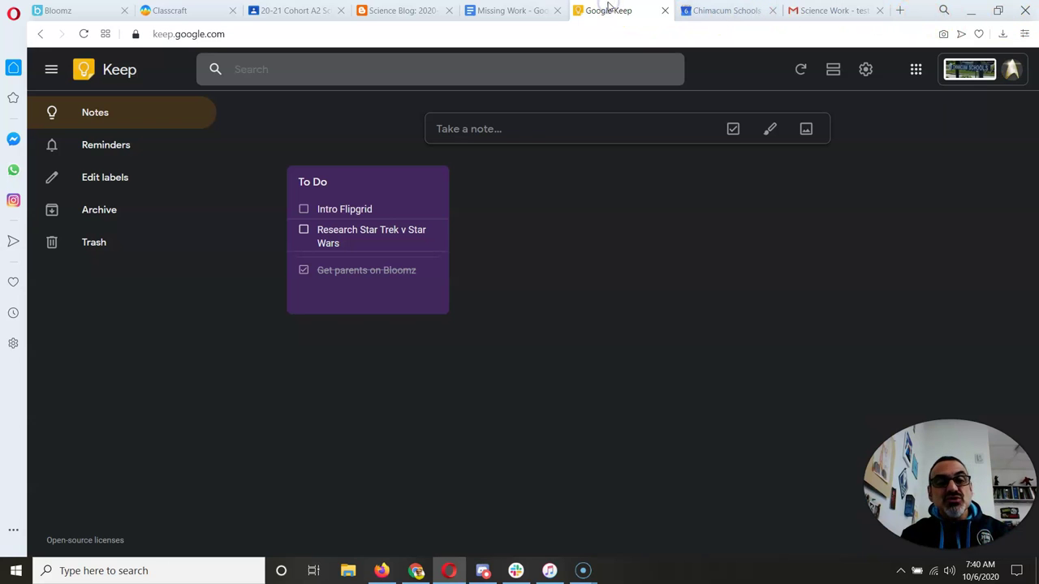
pyautogui.click(731, 9)
pyautogui.click(803, 10)
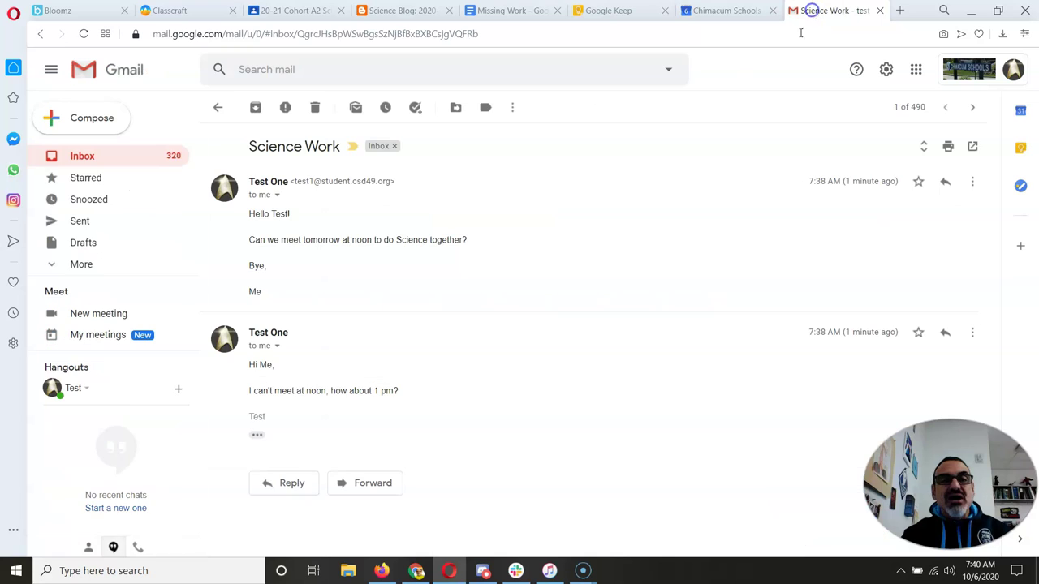